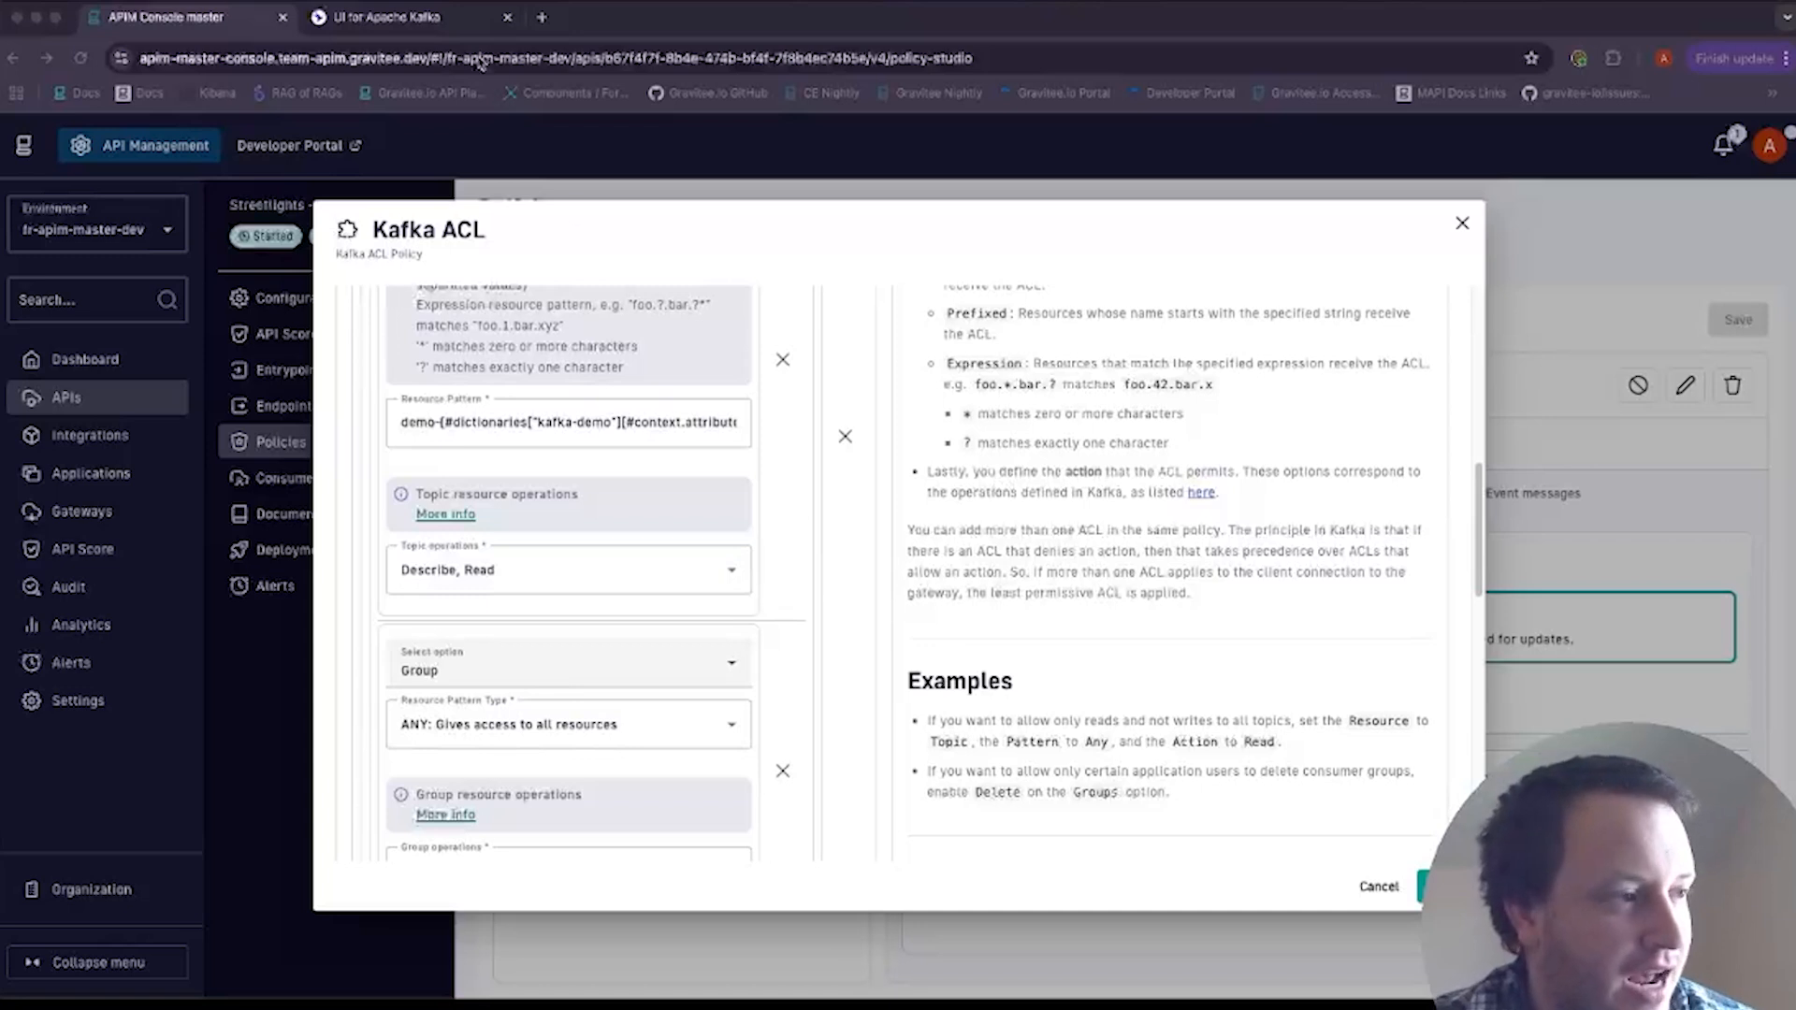
- Check the demo topics in UI for Apache Kafka, then return to the topic resource pattern in the Kafka ACL policy
left_click(424, 19)
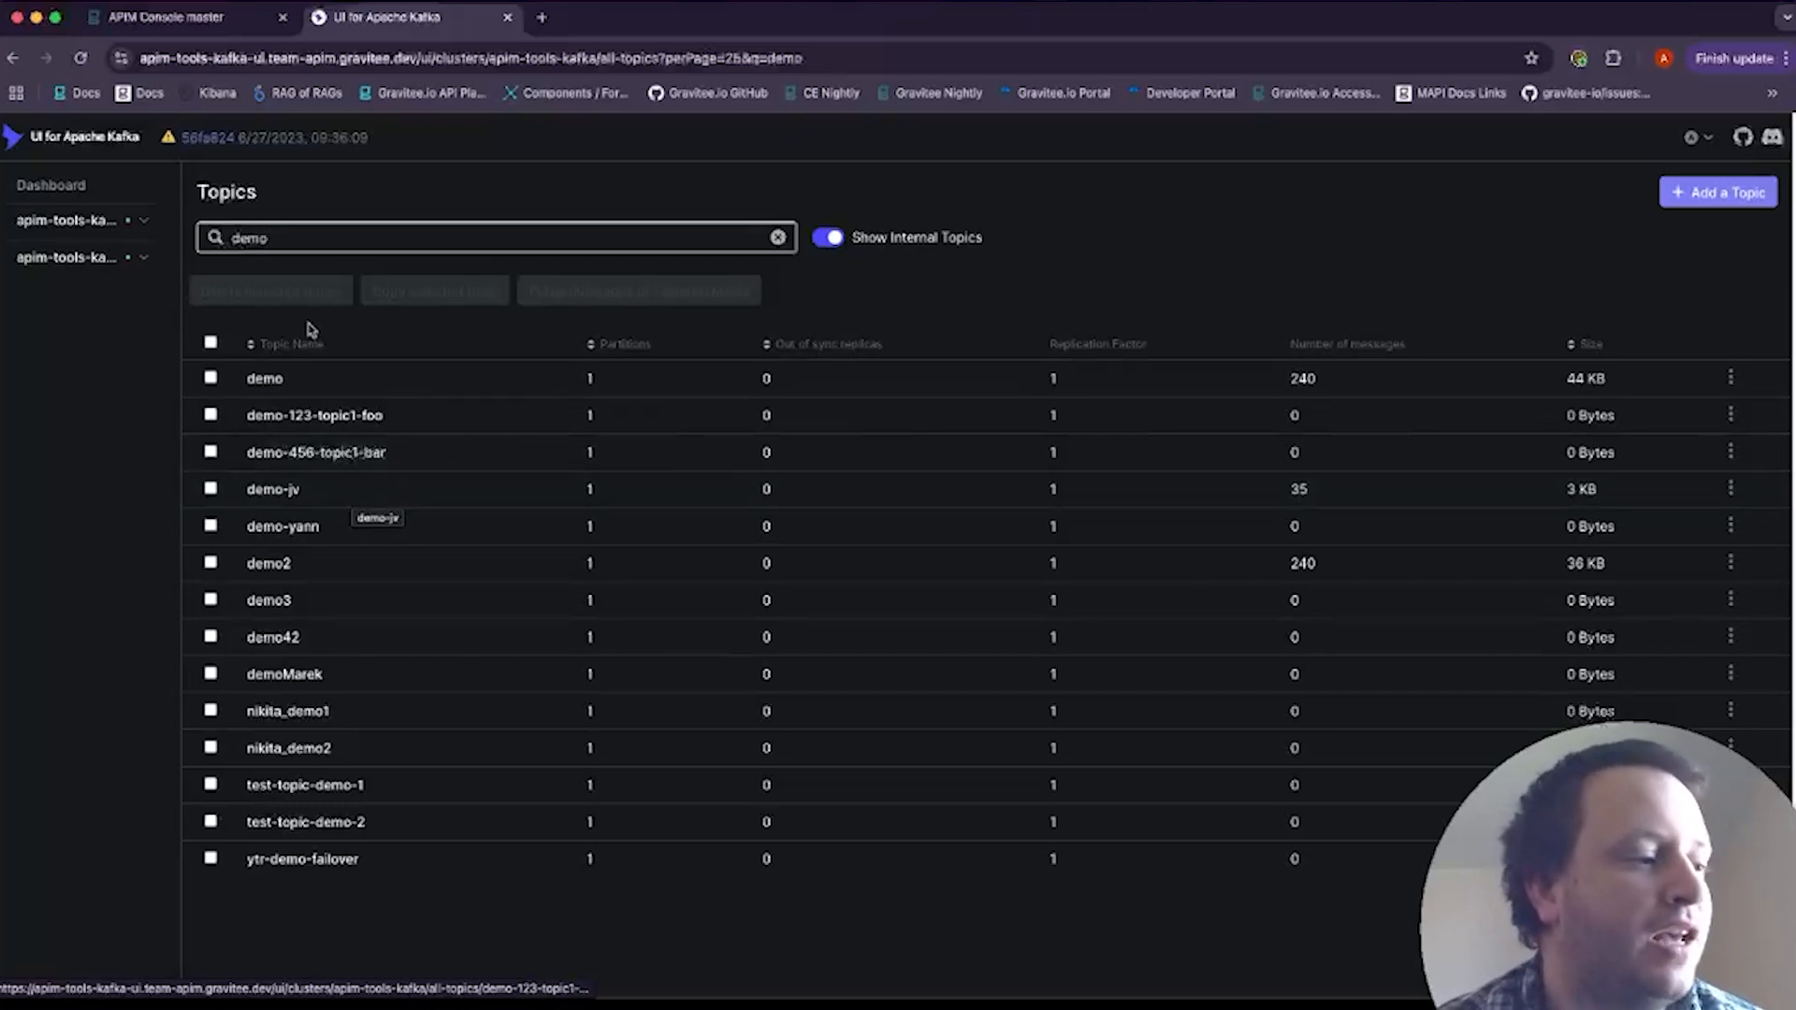
left_click(228, 35)
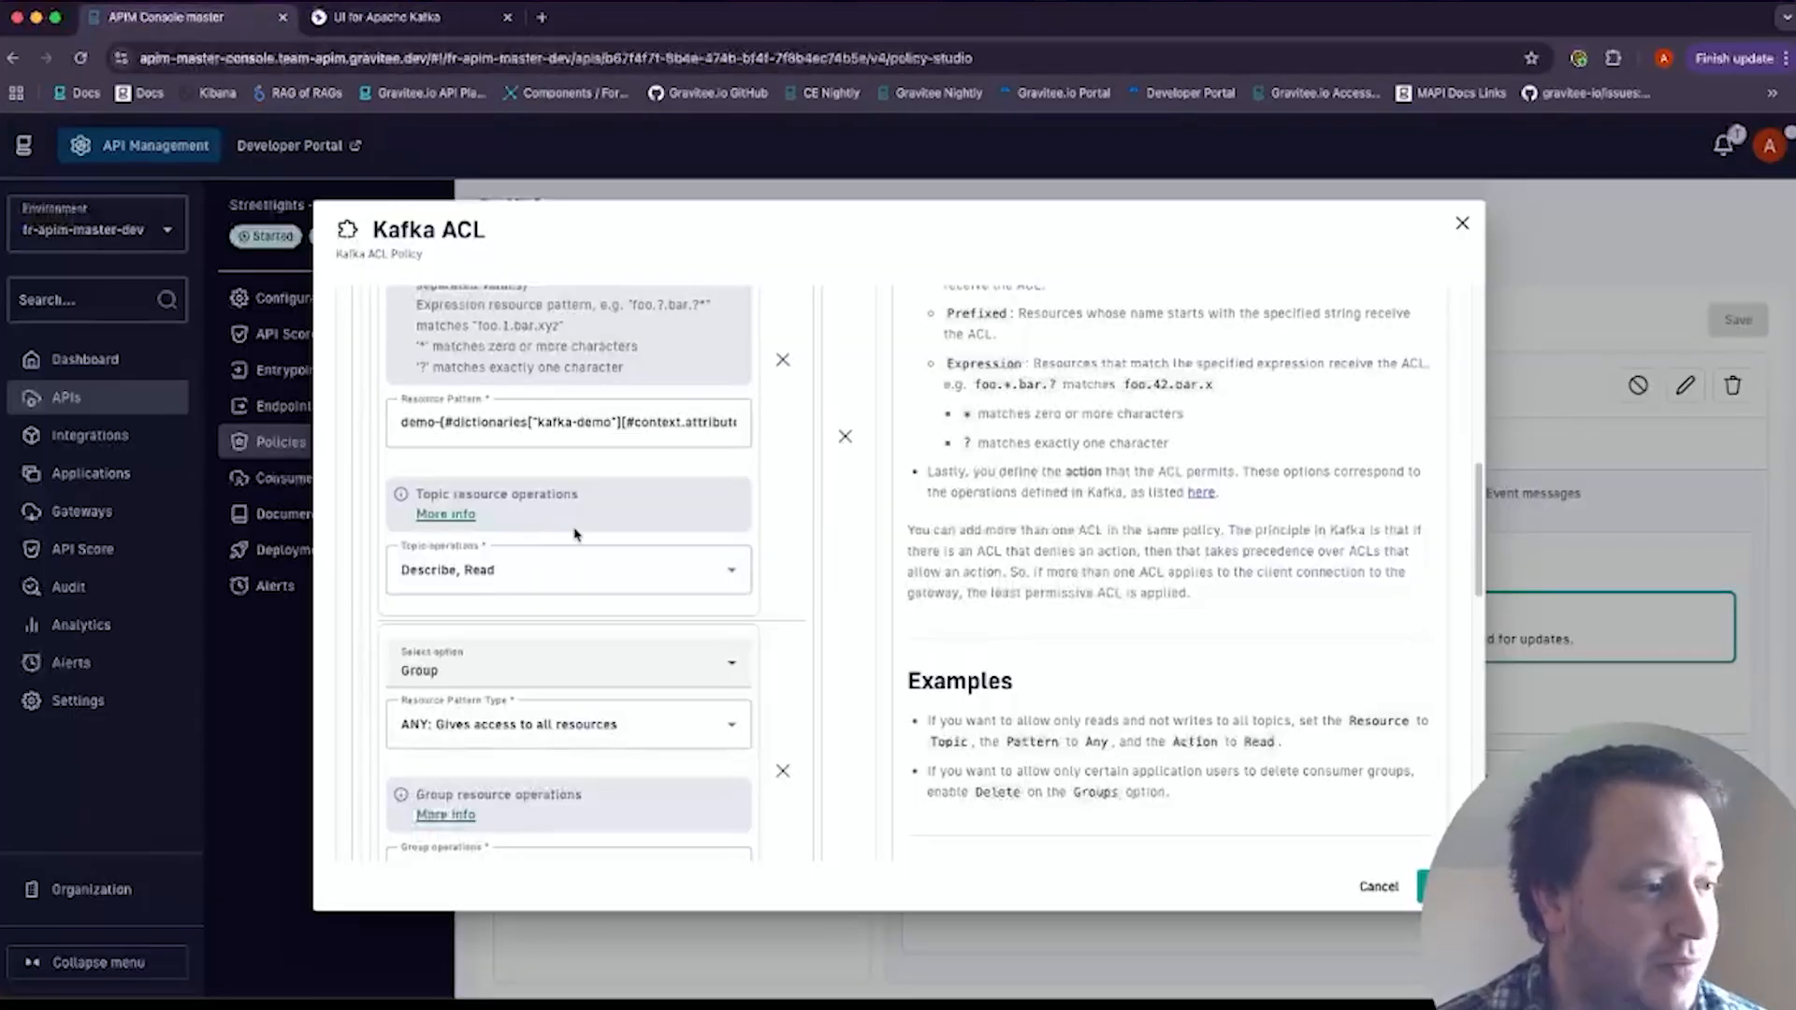
scroll(510, 524, "up", 3)
scroll(510, 524, "down", 1)
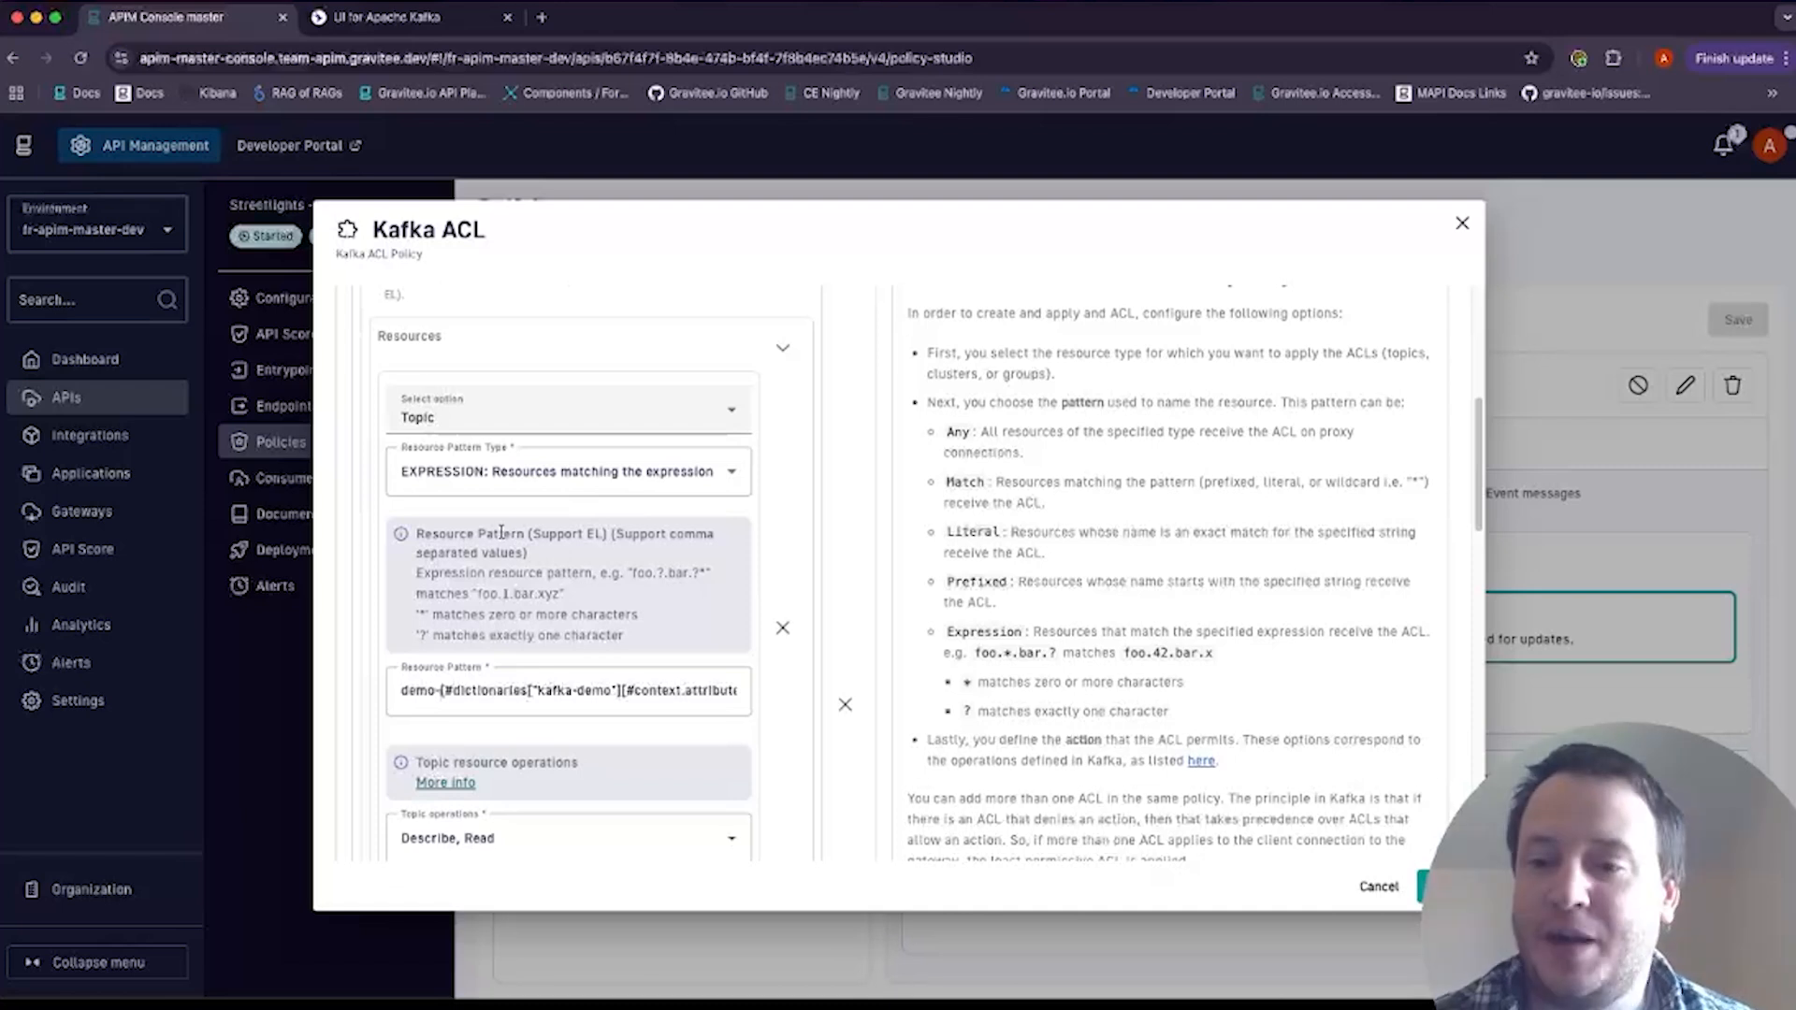
scroll(496, 529, "down", 4)
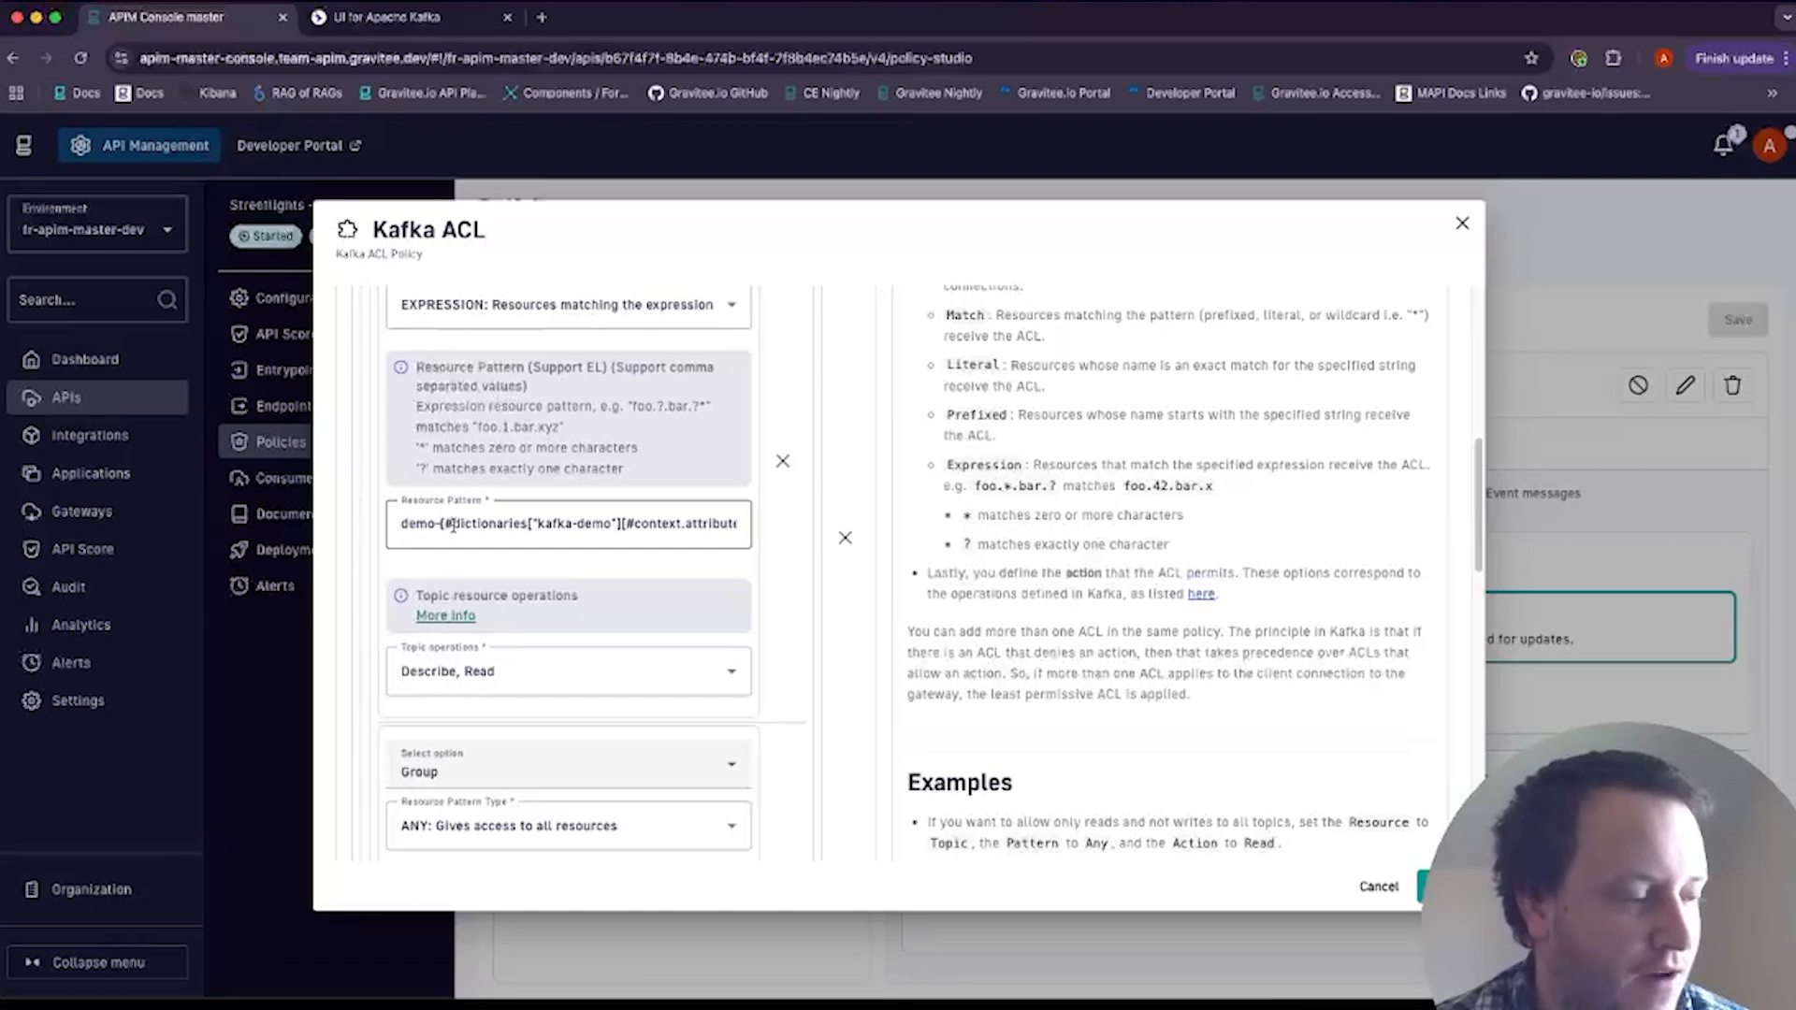
- Examine the dictionary and application attribute parts of the topic's resource pattern and compare the pattern with the demo topic names
left_click_drag(400, 524, 458, 529)
left_click(440, 524)
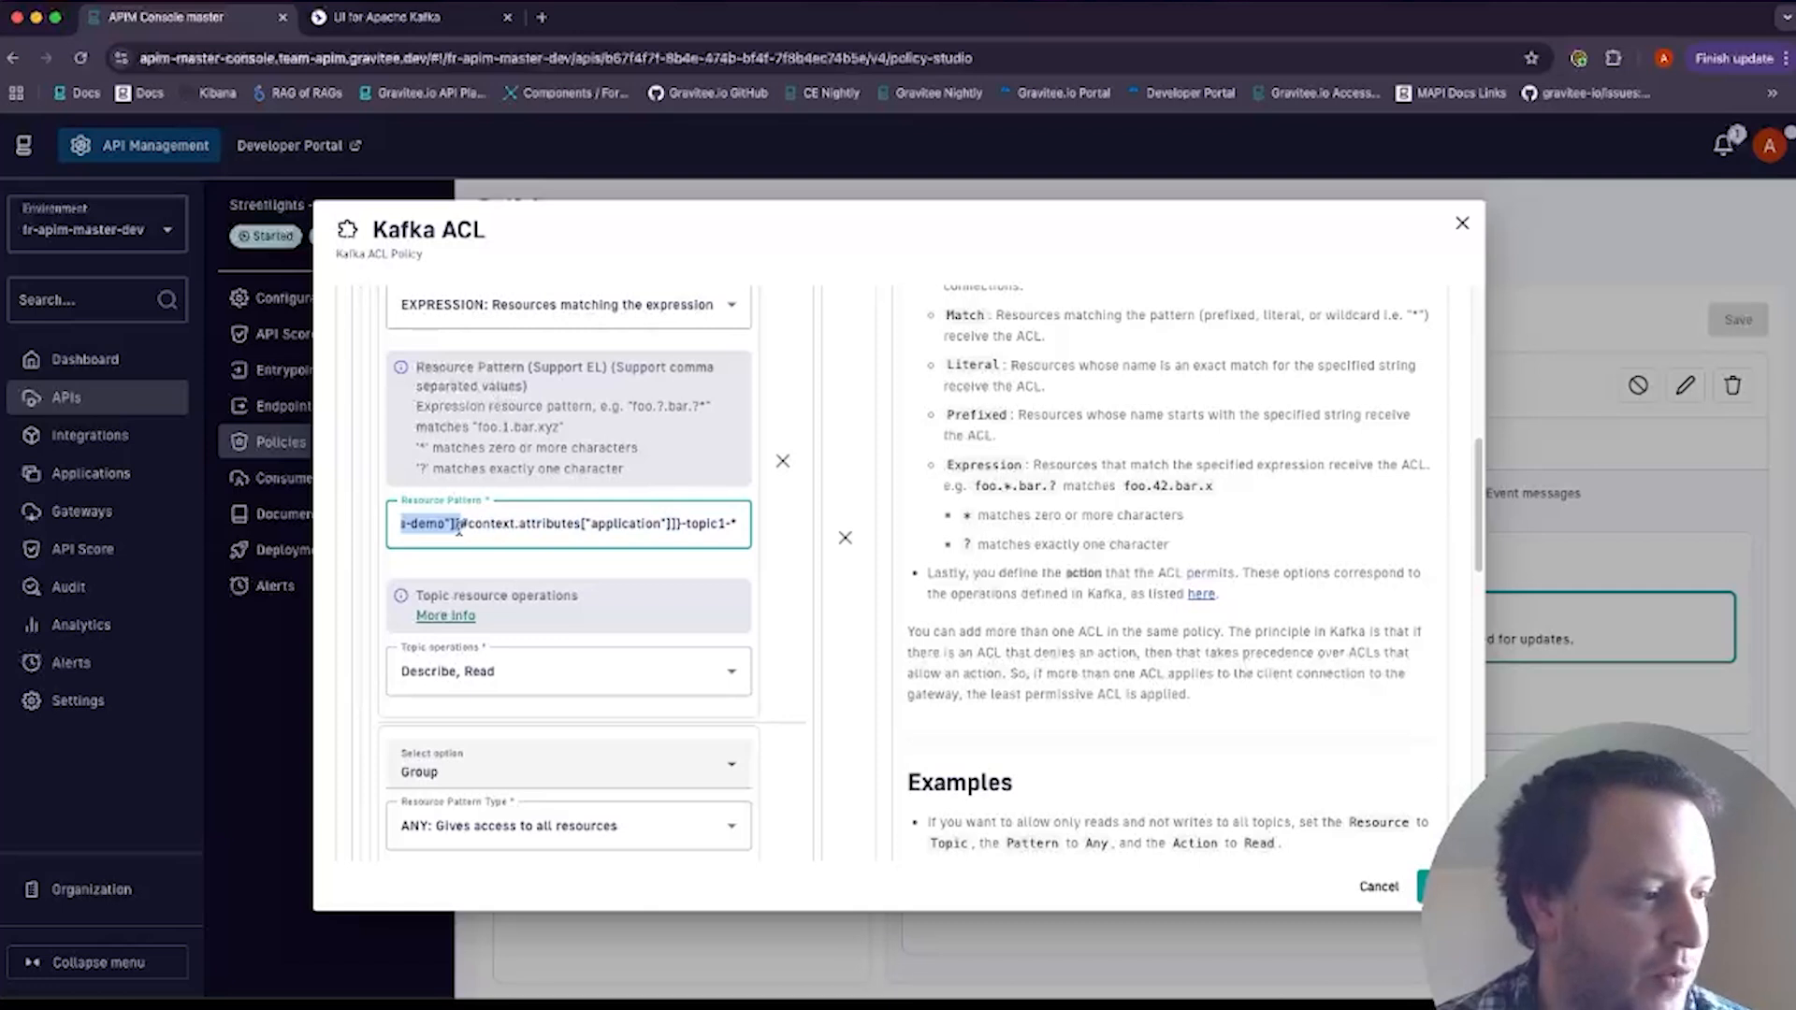
left_click(490, 530)
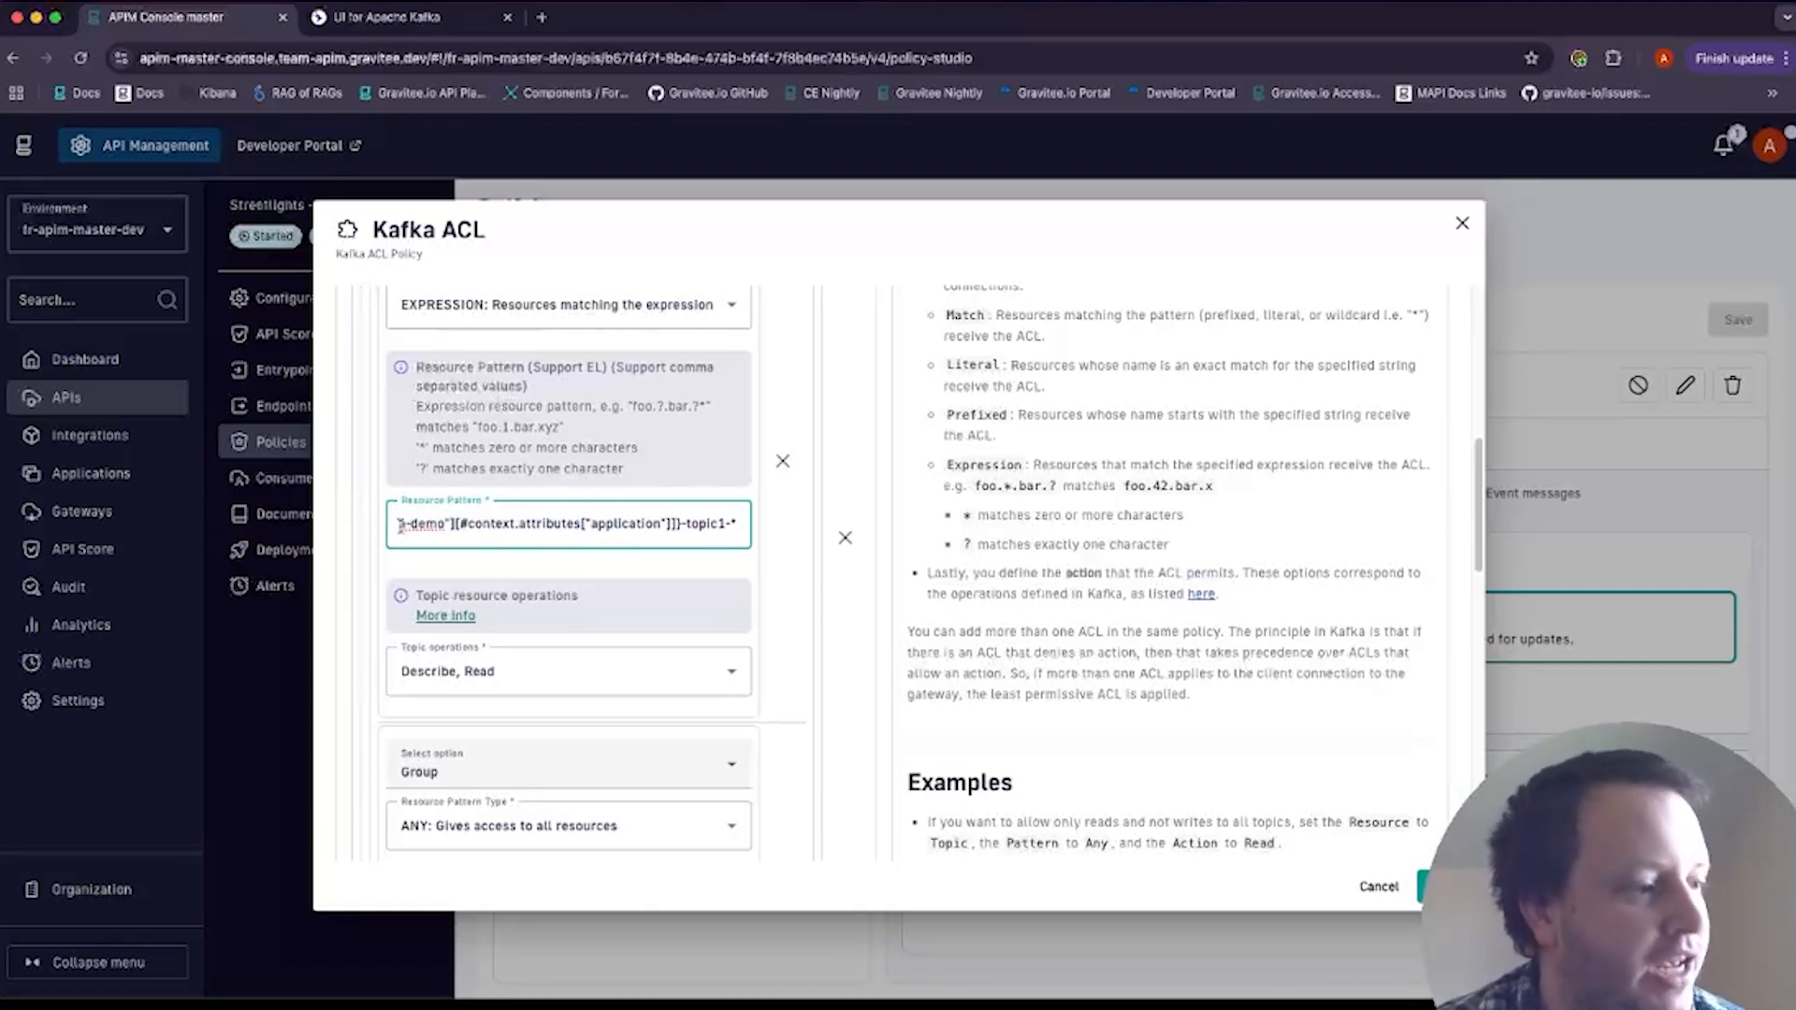
left_click_drag(459, 524, 671, 517)
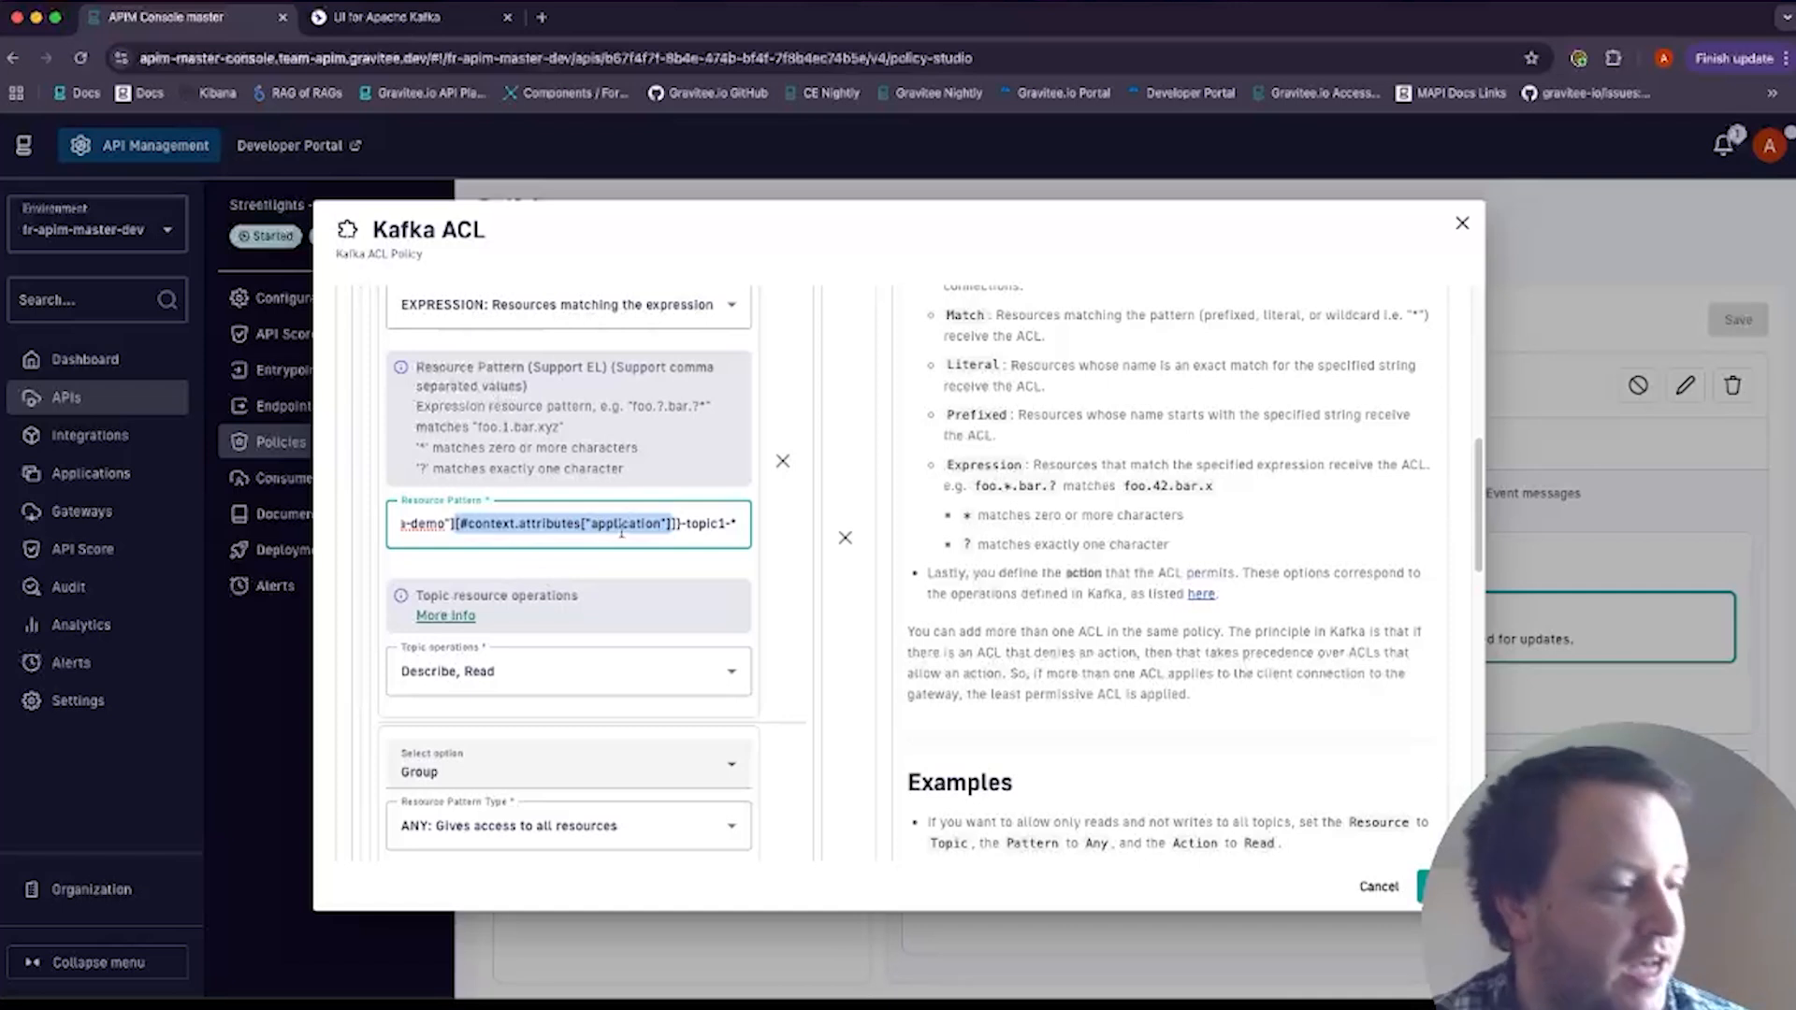
left_click(518, 523)
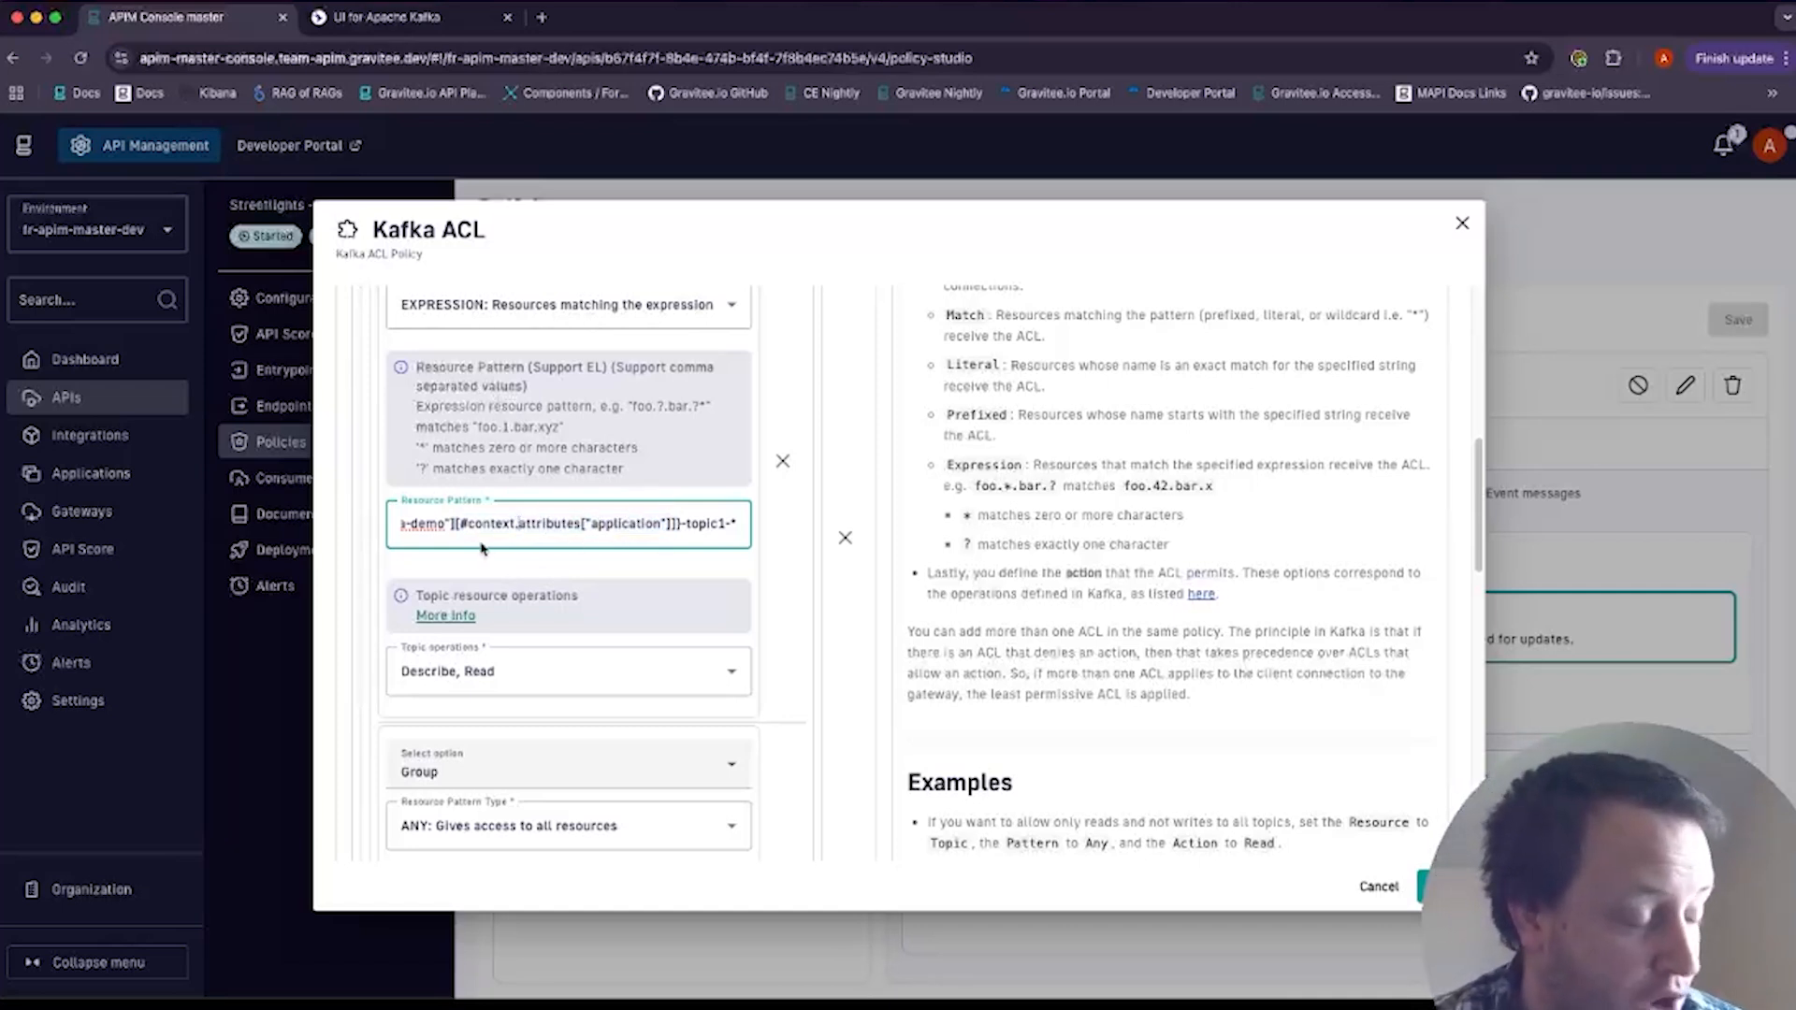
left_click_drag(460, 523, 679, 523)
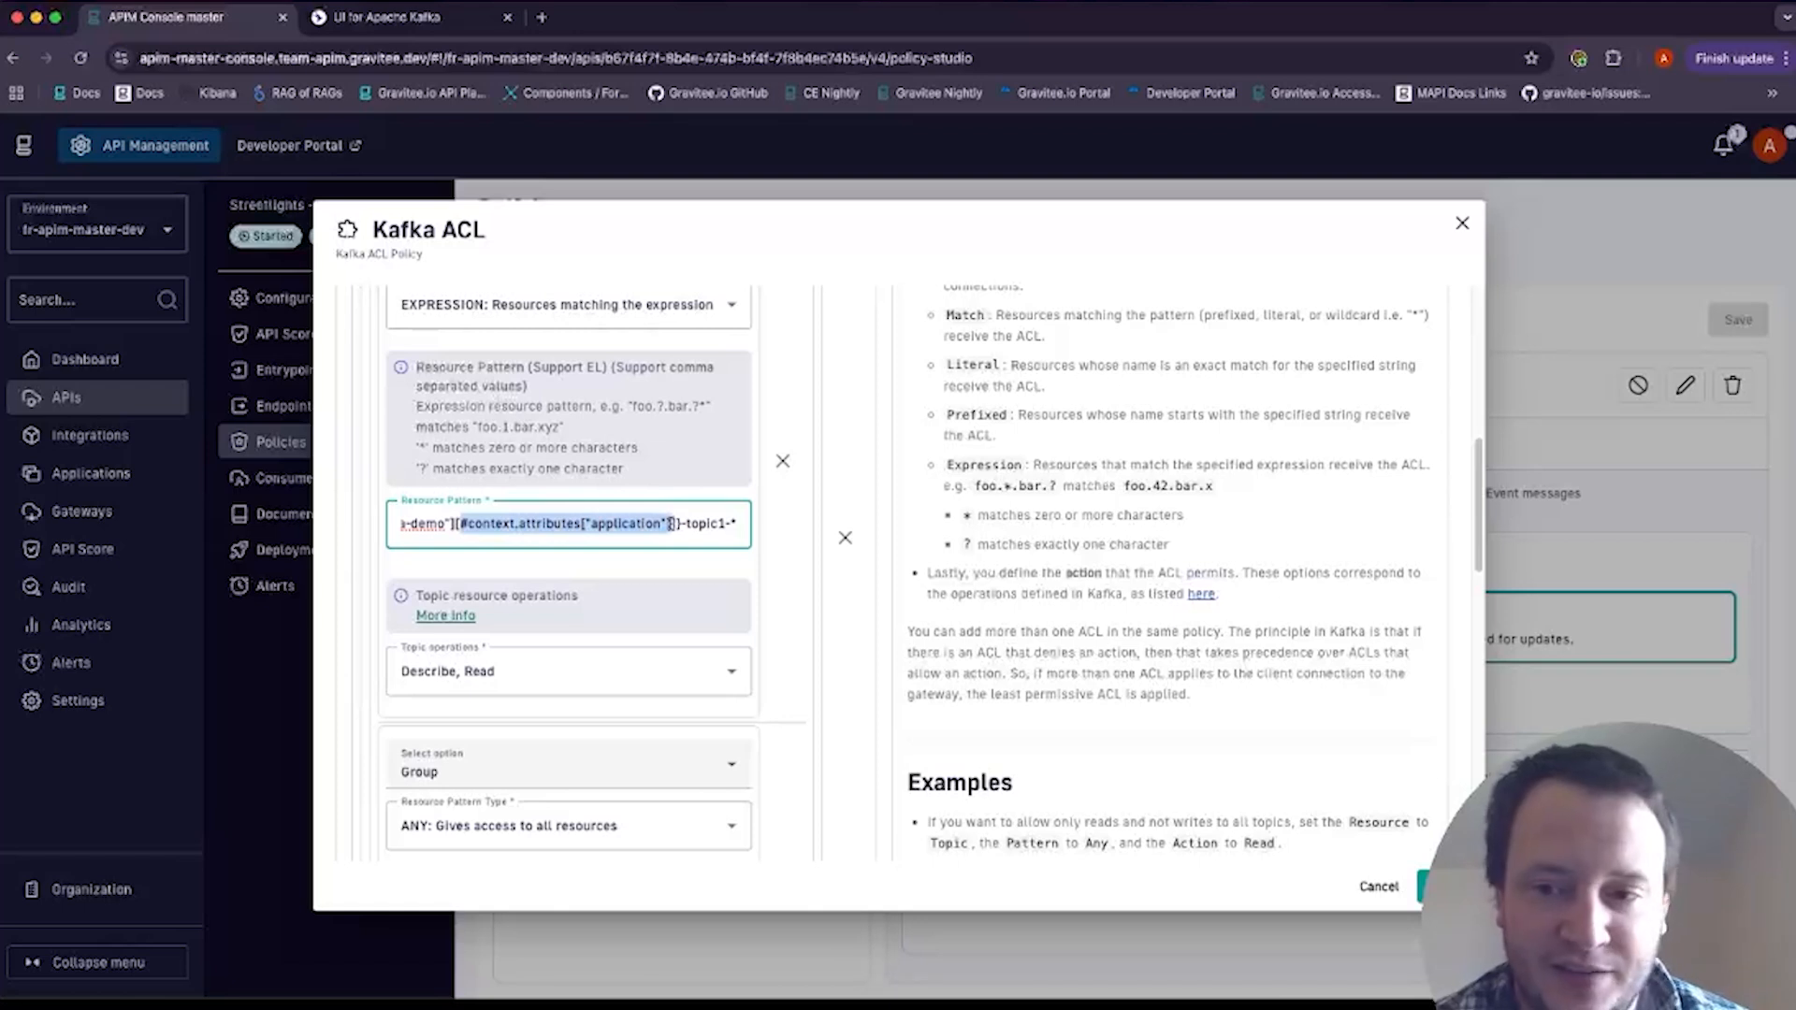
left_click(686, 524)
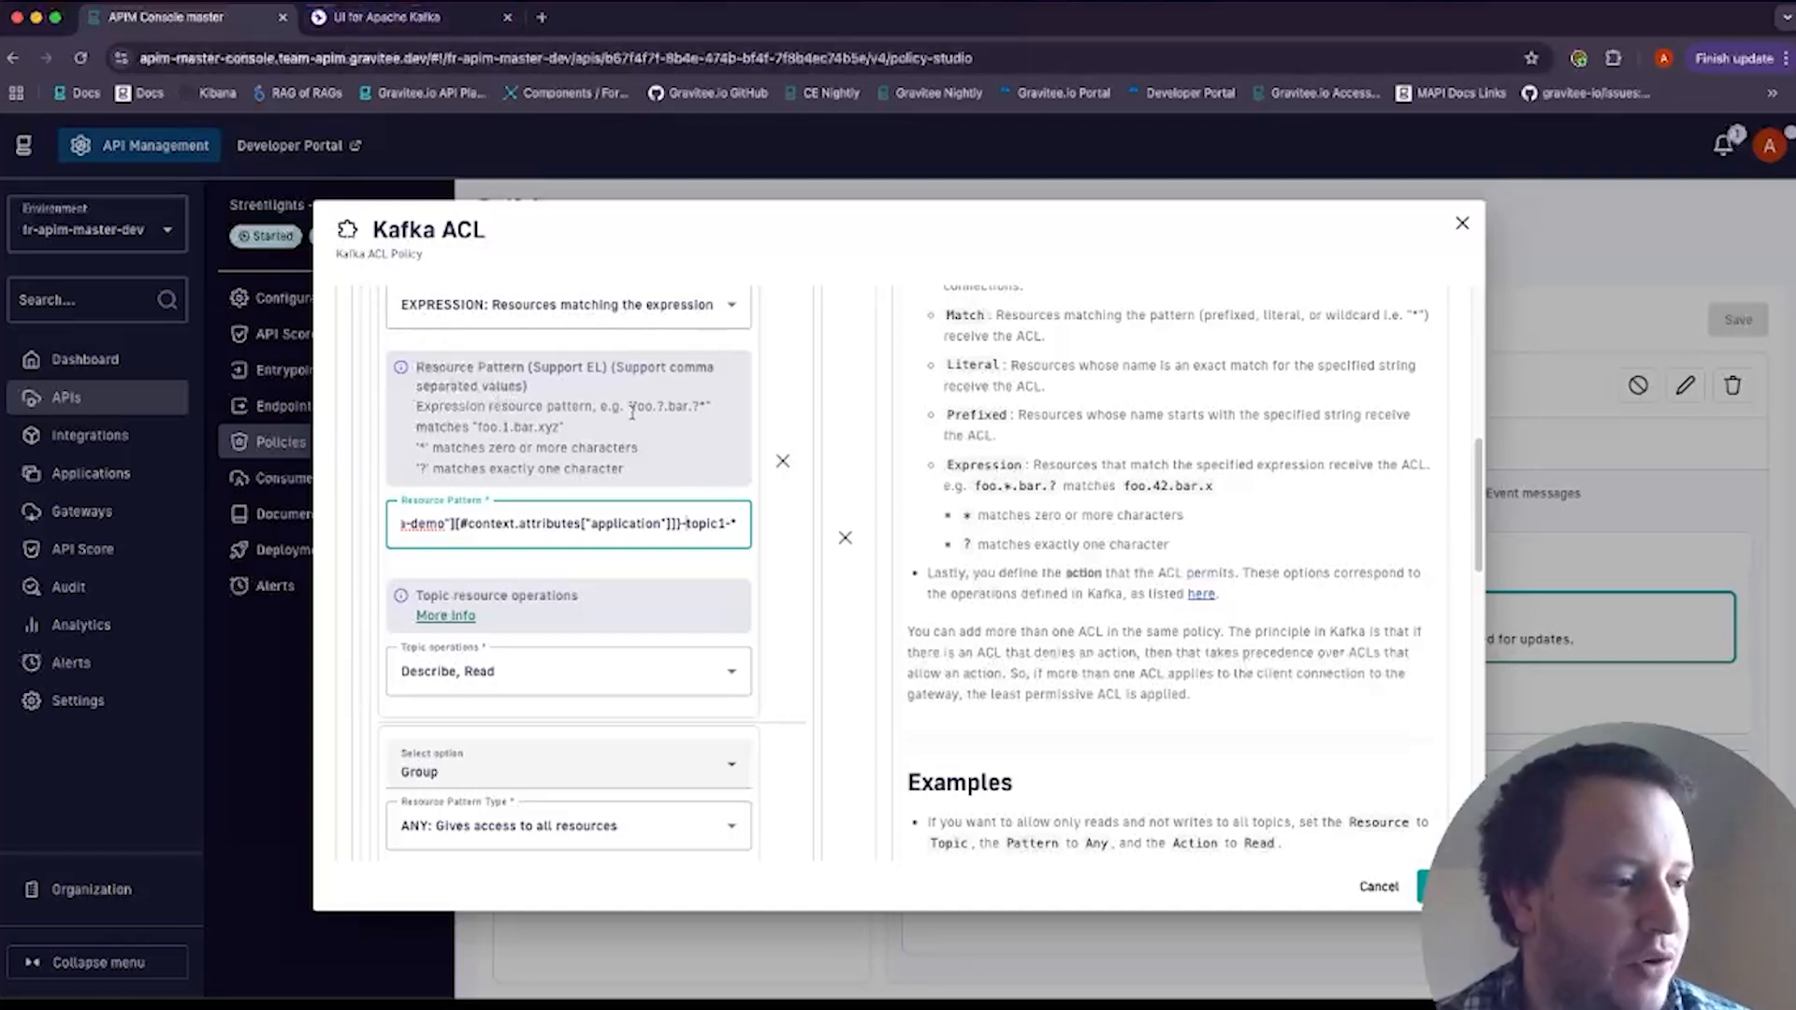
key("ctrl+Tab")
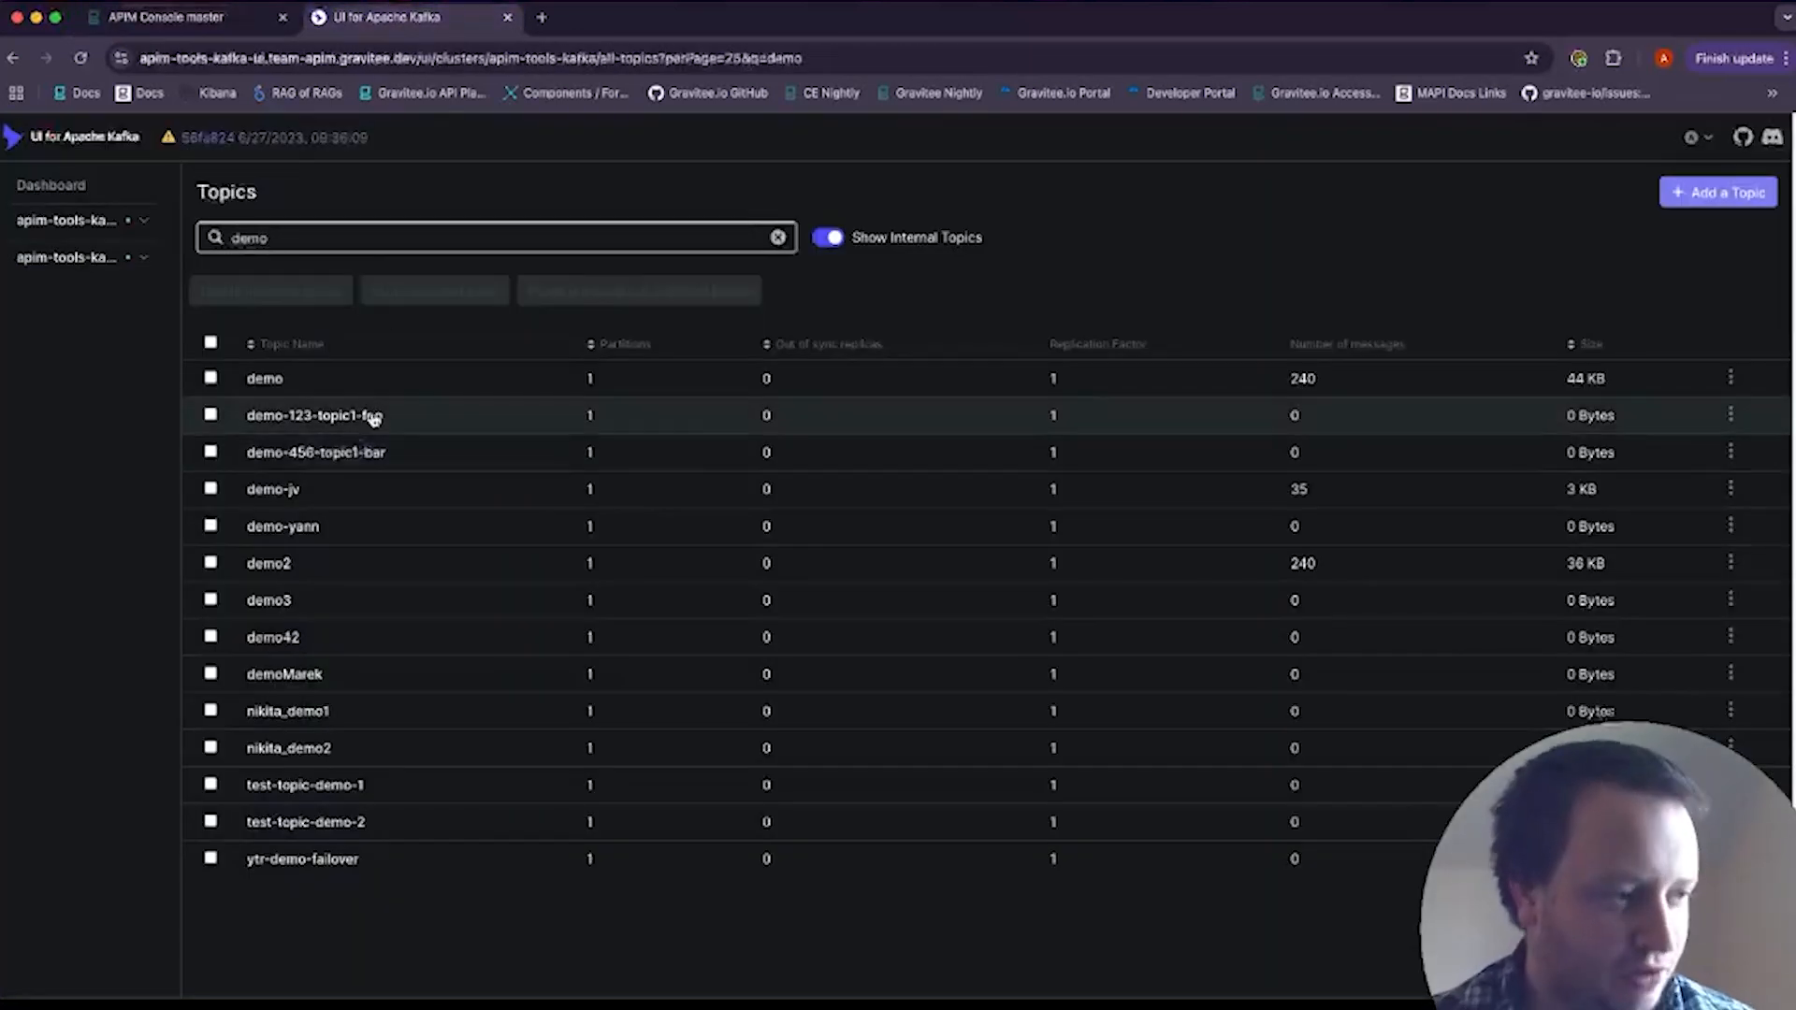
left_click(194, 28)
- Close the Kafka ACL policy and open the kafka-demo dictionary from the environment settings to view its properties
left_click(251, 665)
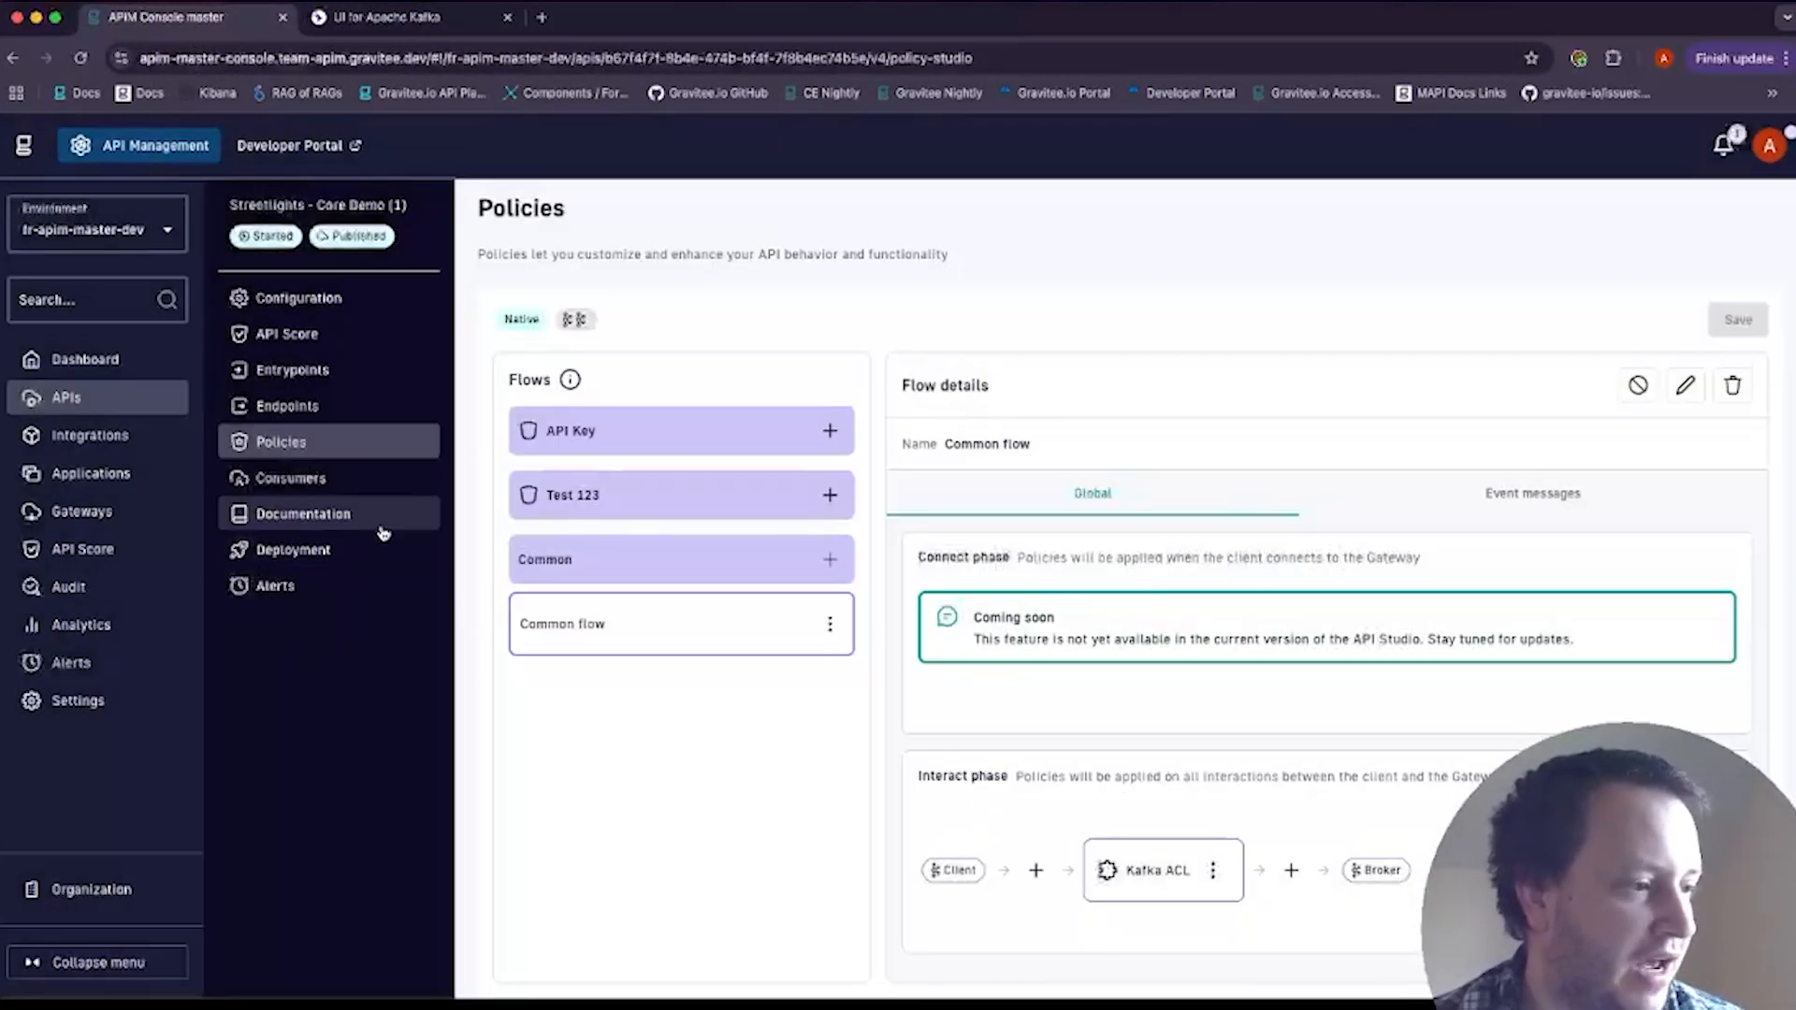
left_click(102, 701)
left_click(245, 547)
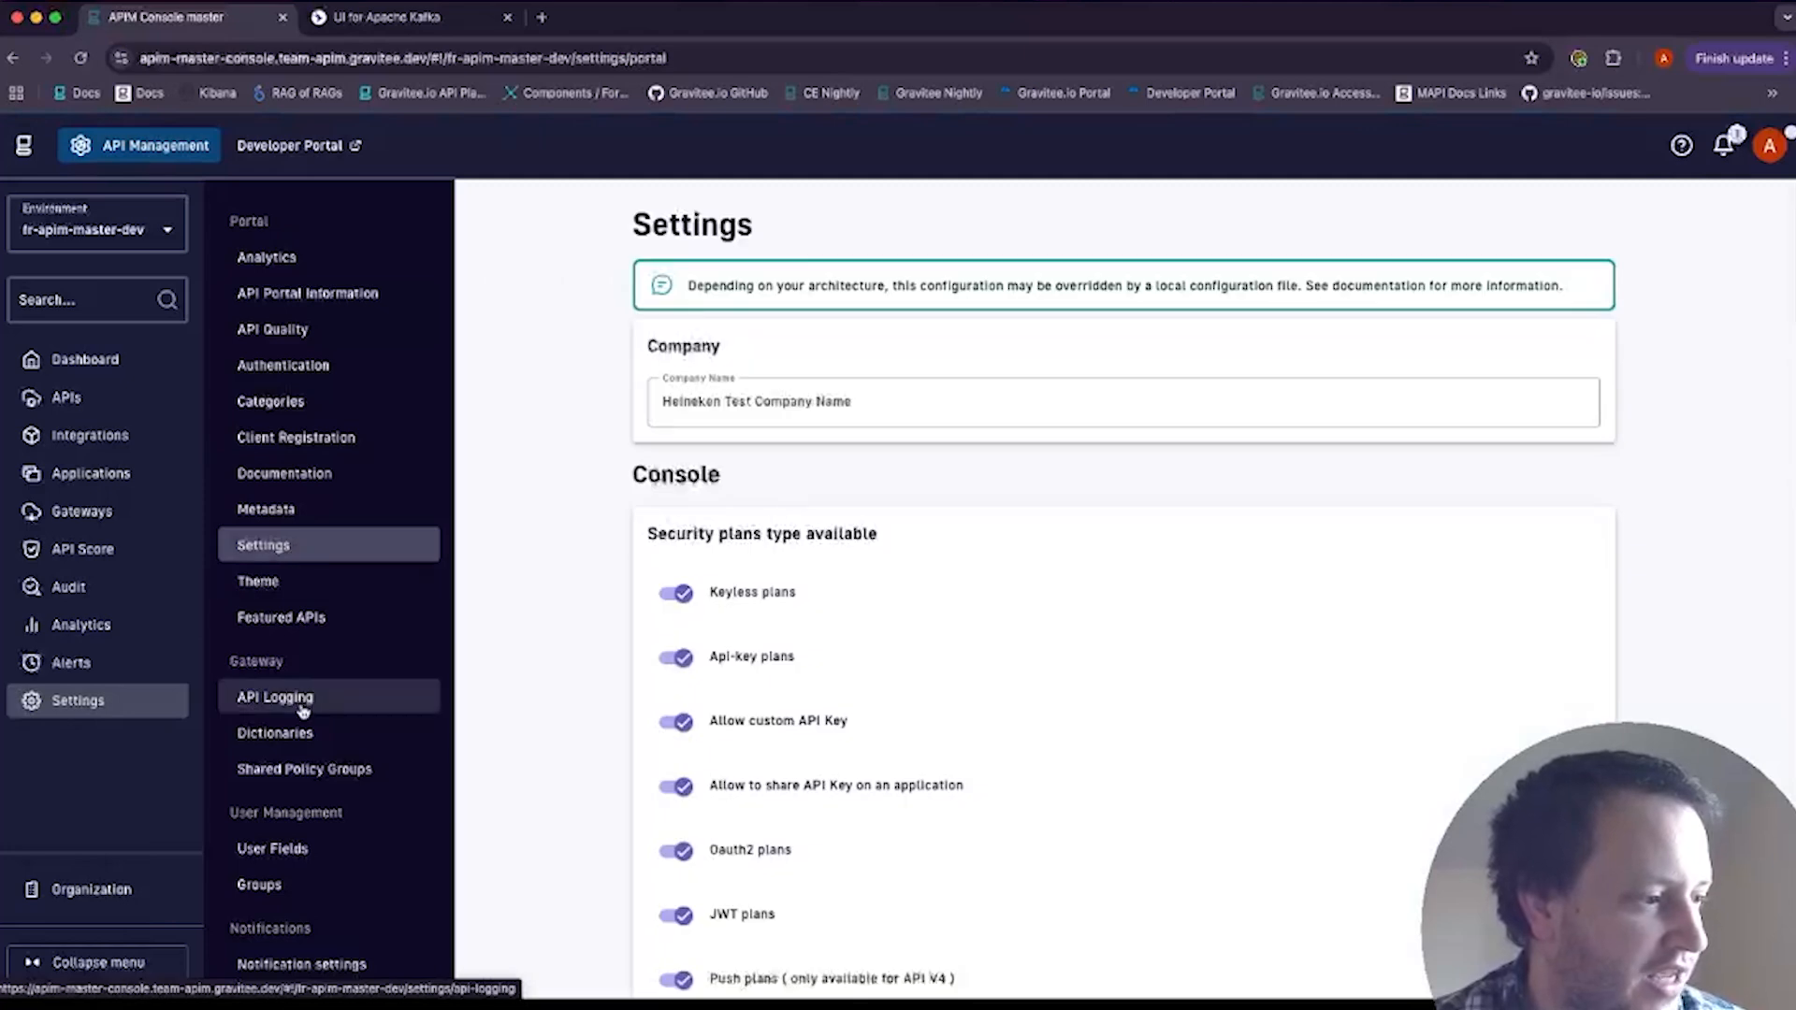
left_click(309, 739)
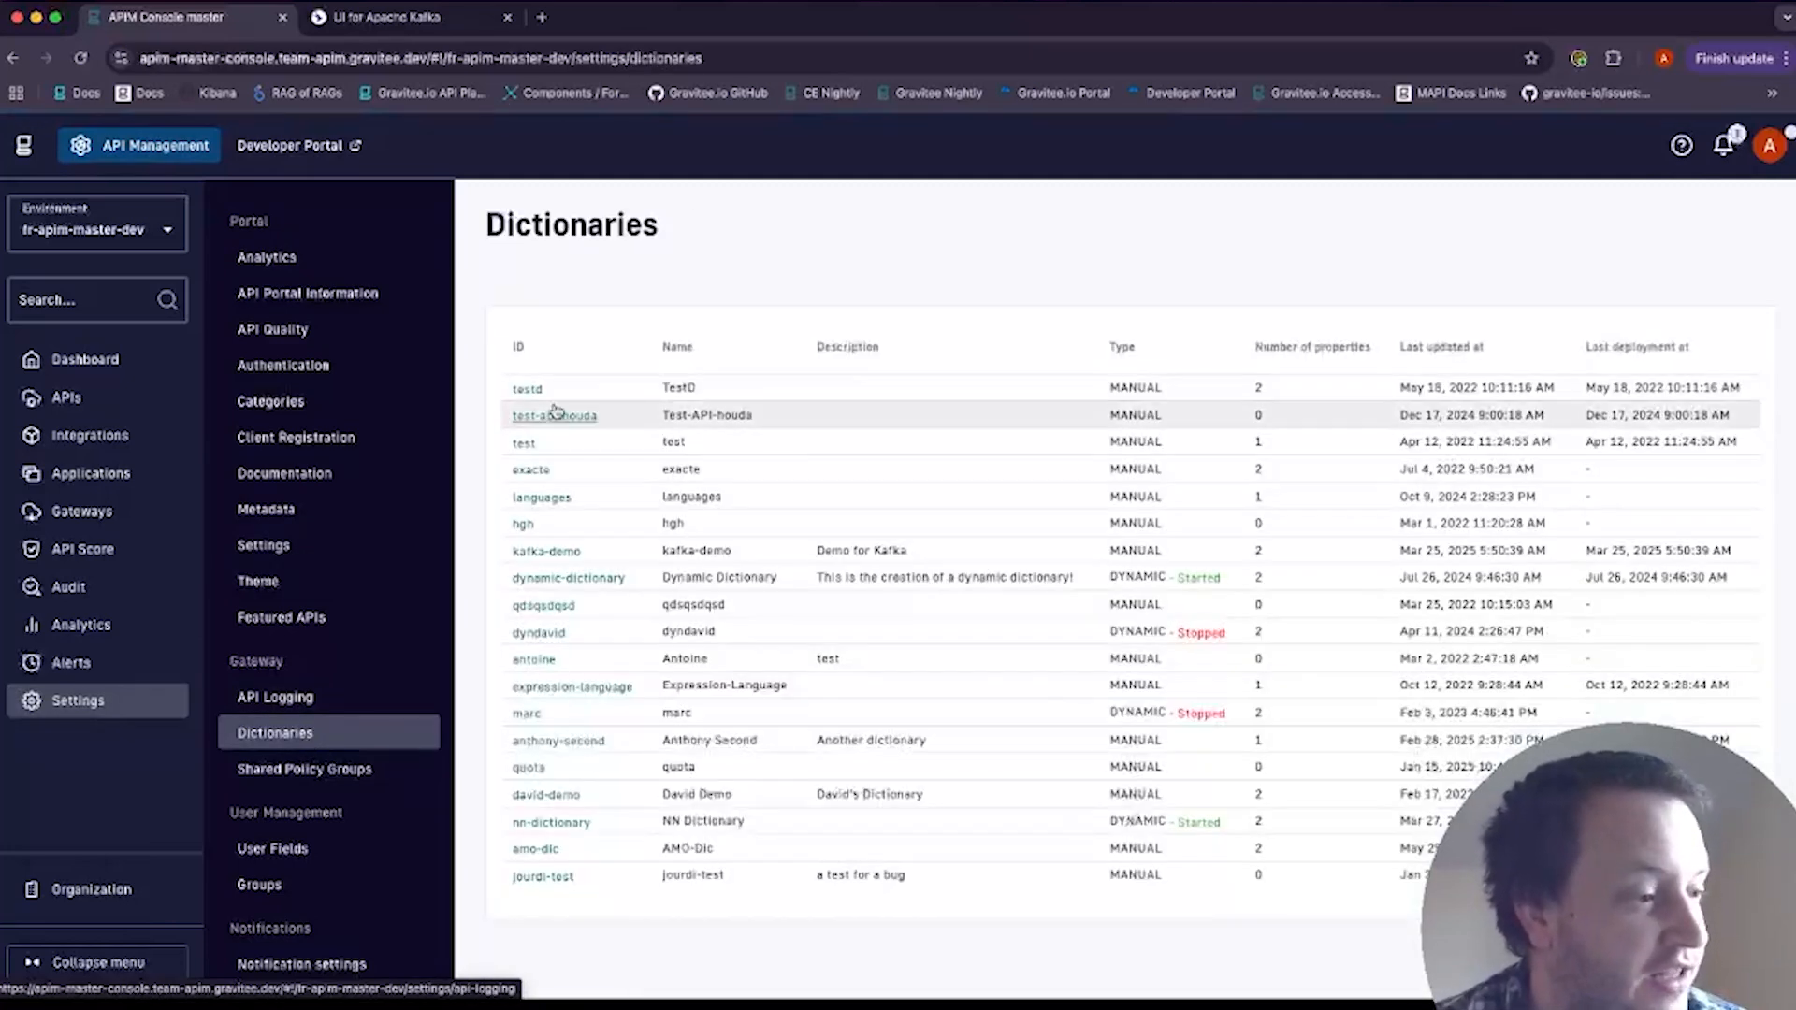
left_click(533, 551)
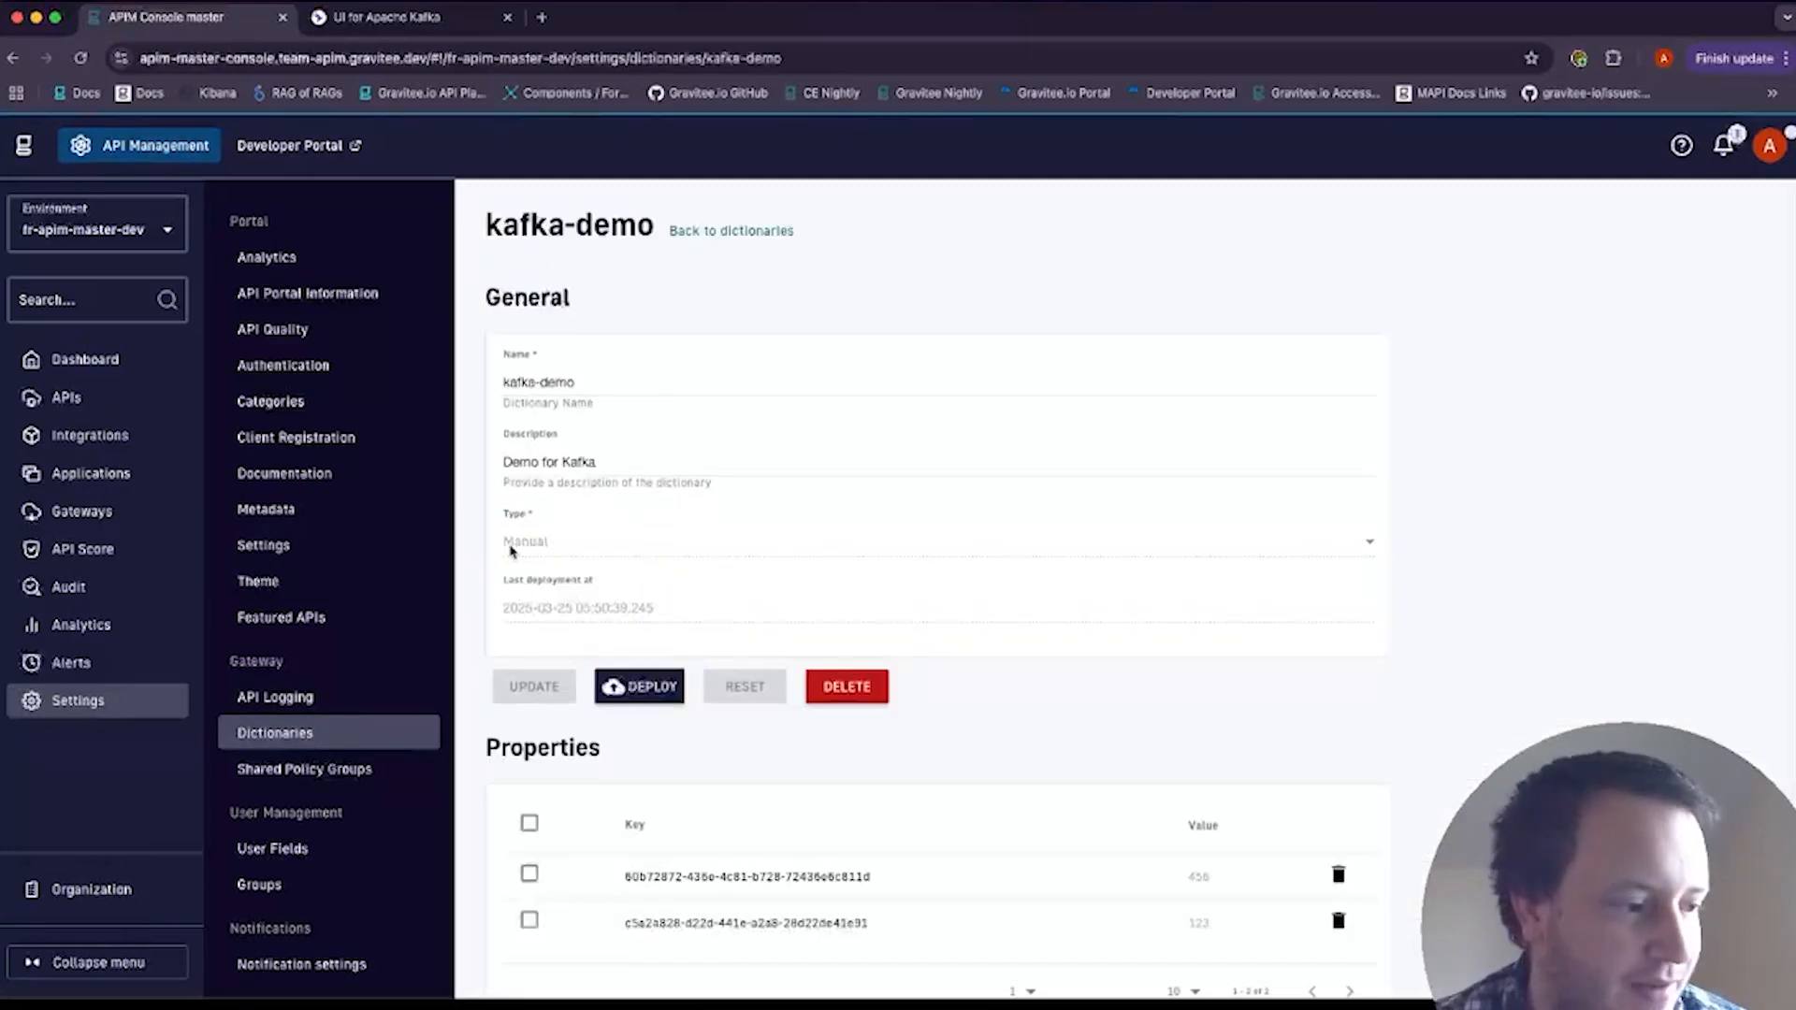
scroll(511, 551, "down", 3)
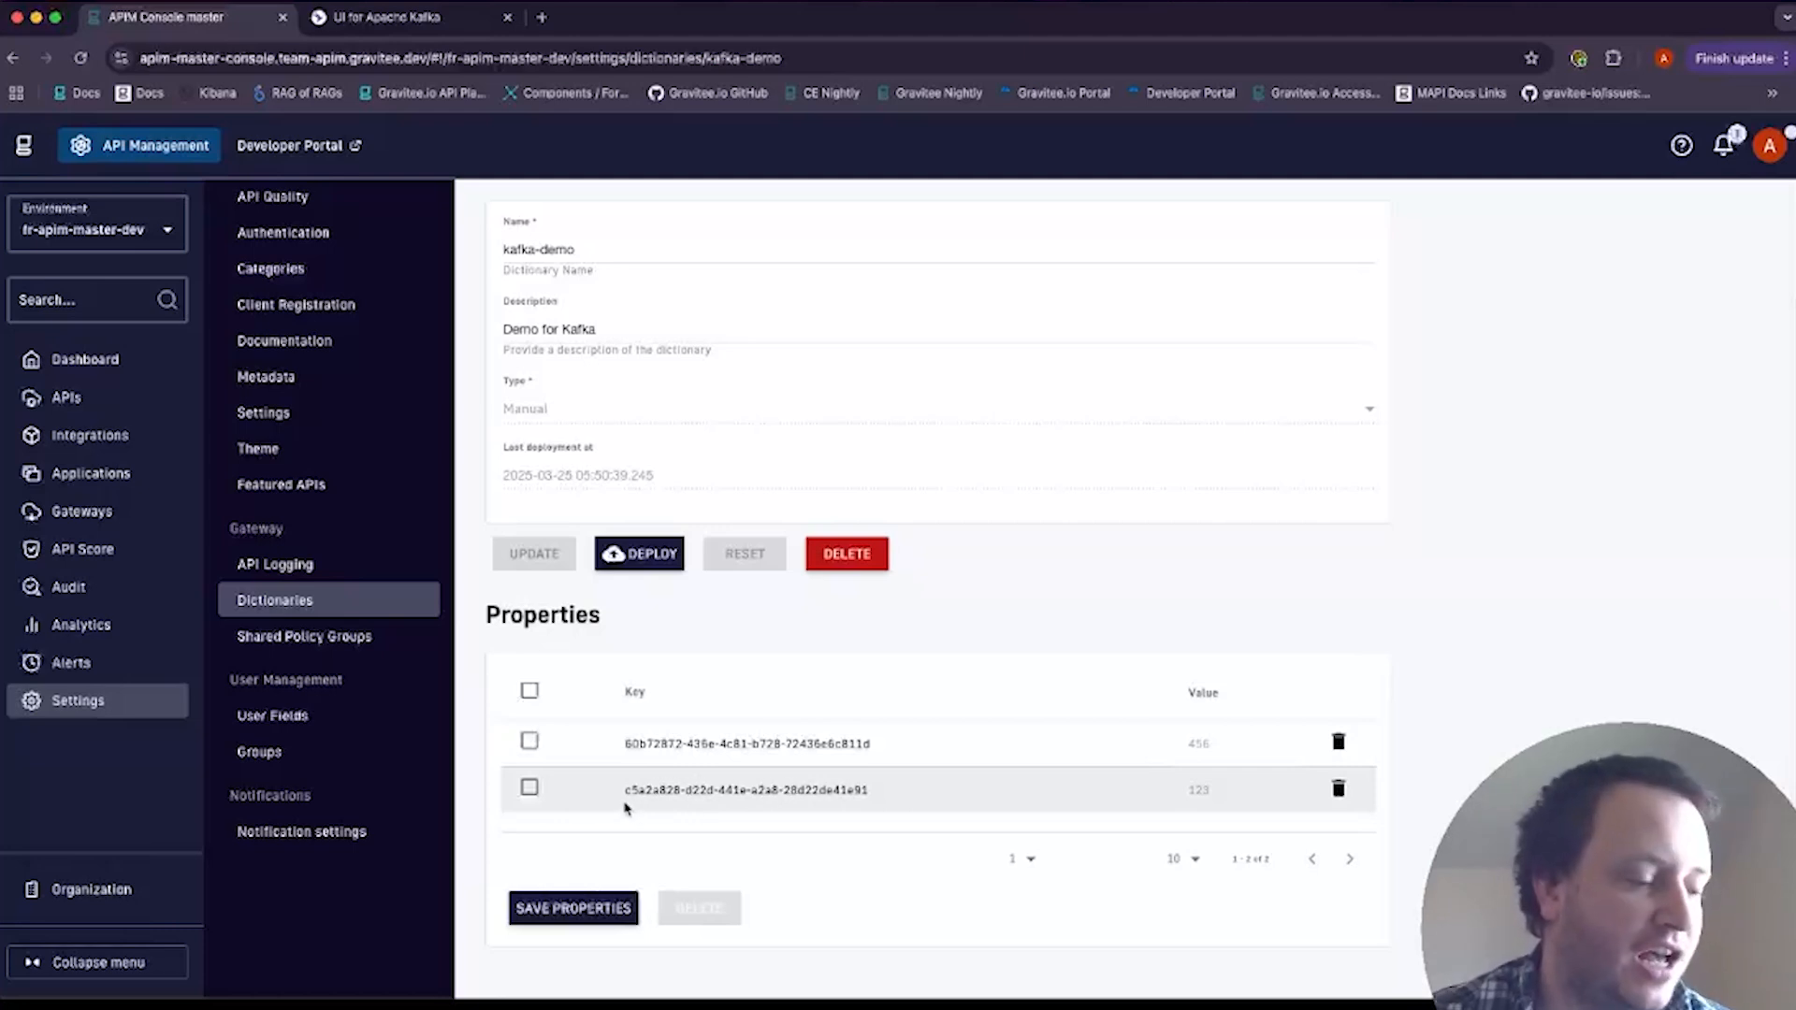
- Examine the two application ID keys and their mapped values in the kafka-demo dictionary's properties
left_click_drag(635, 791, 892, 791)
left_click(786, 806)
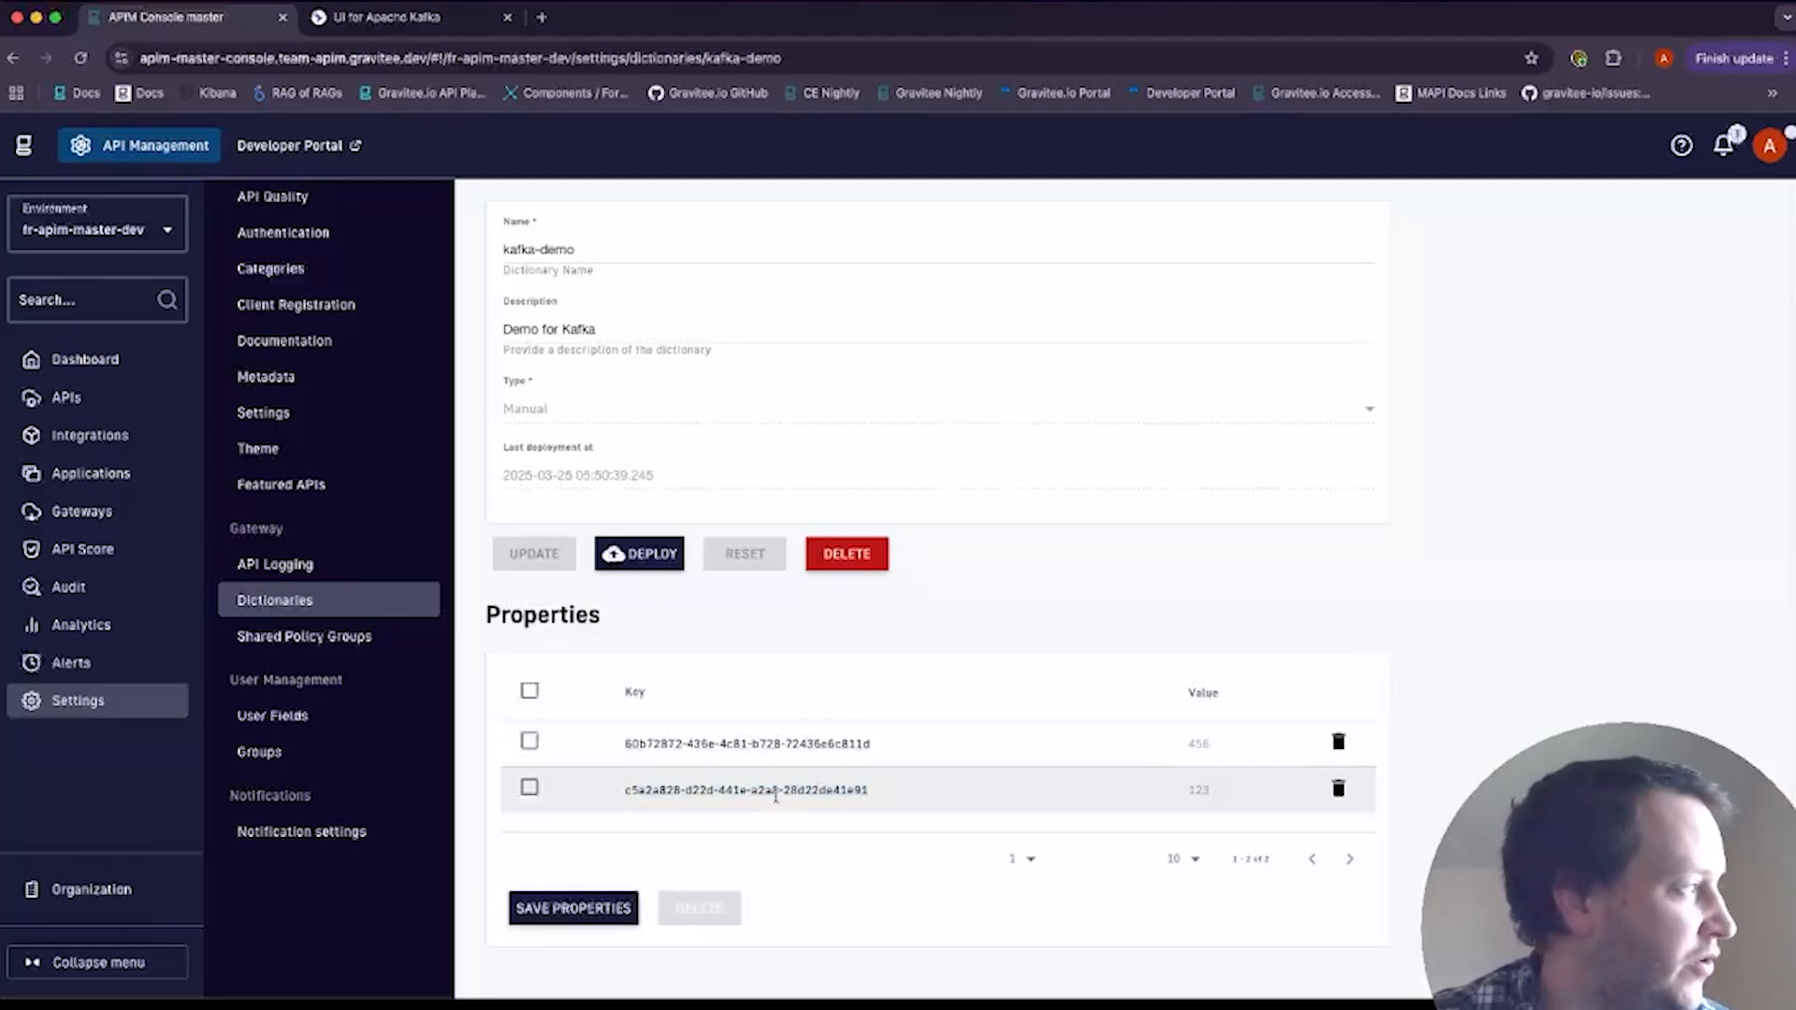
left_click_drag(851, 743, 628, 744)
left_click(649, 769)
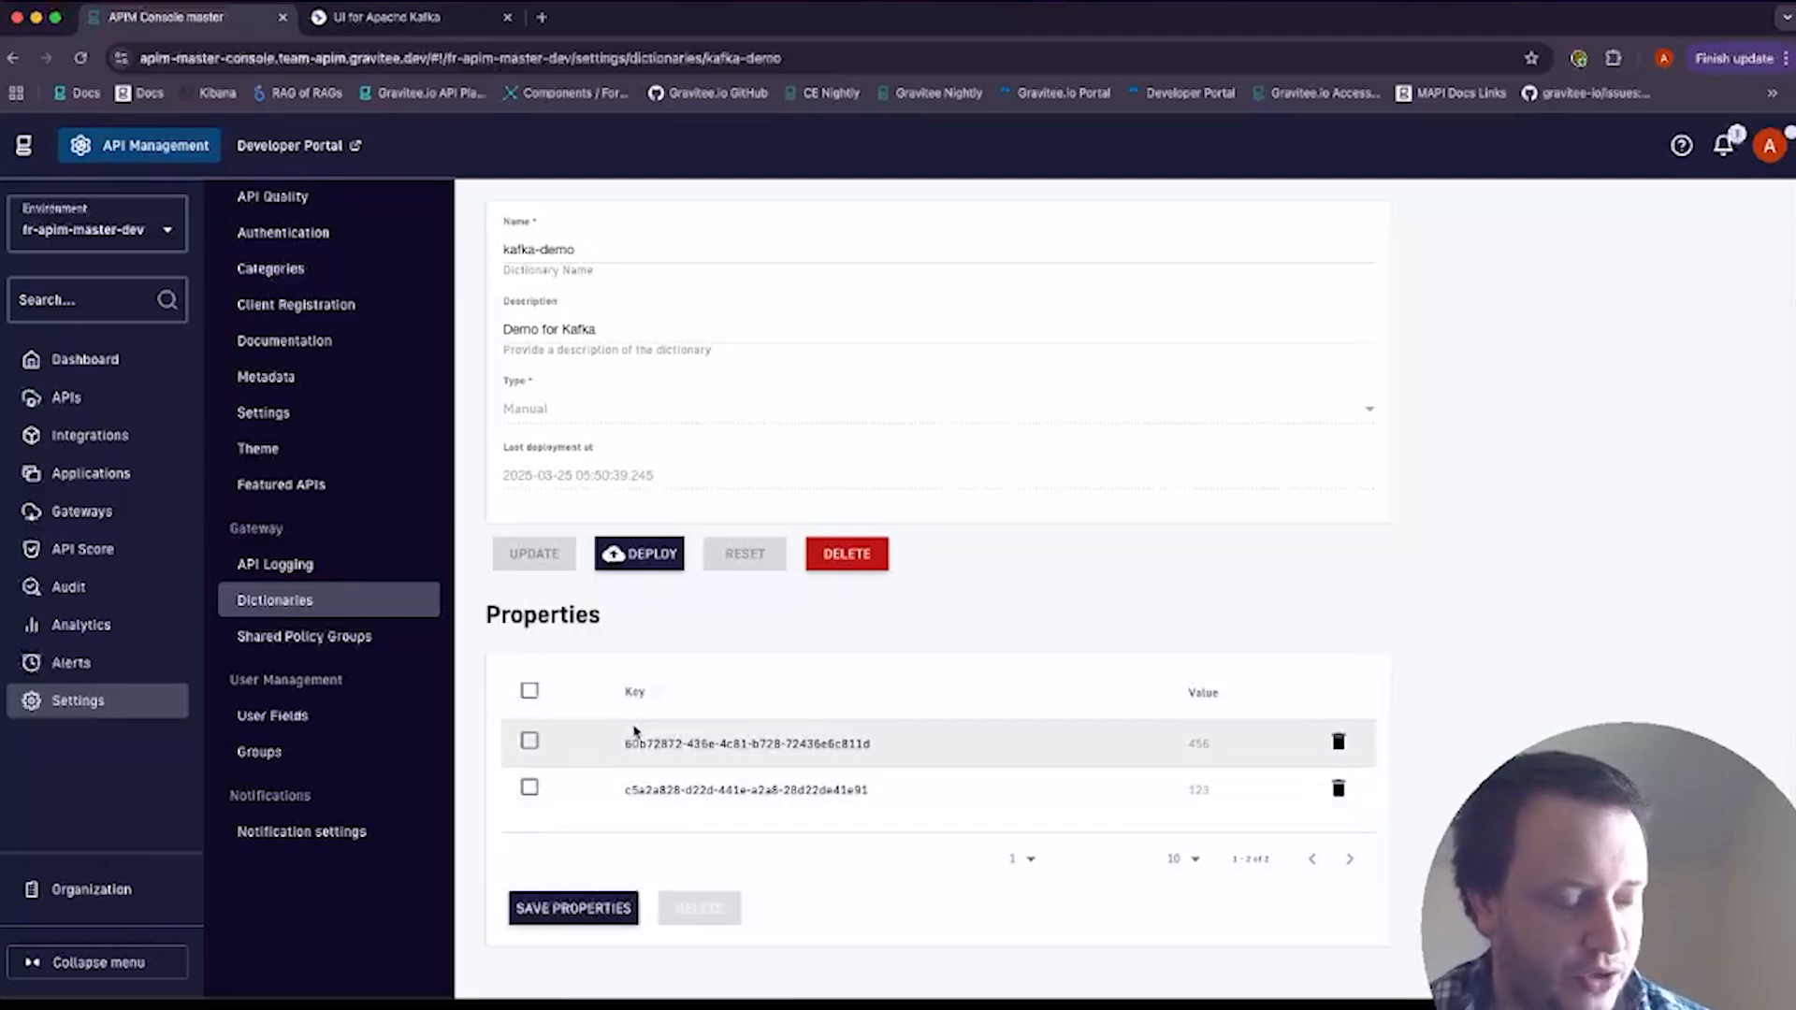
left_click_drag(624, 789, 861, 785)
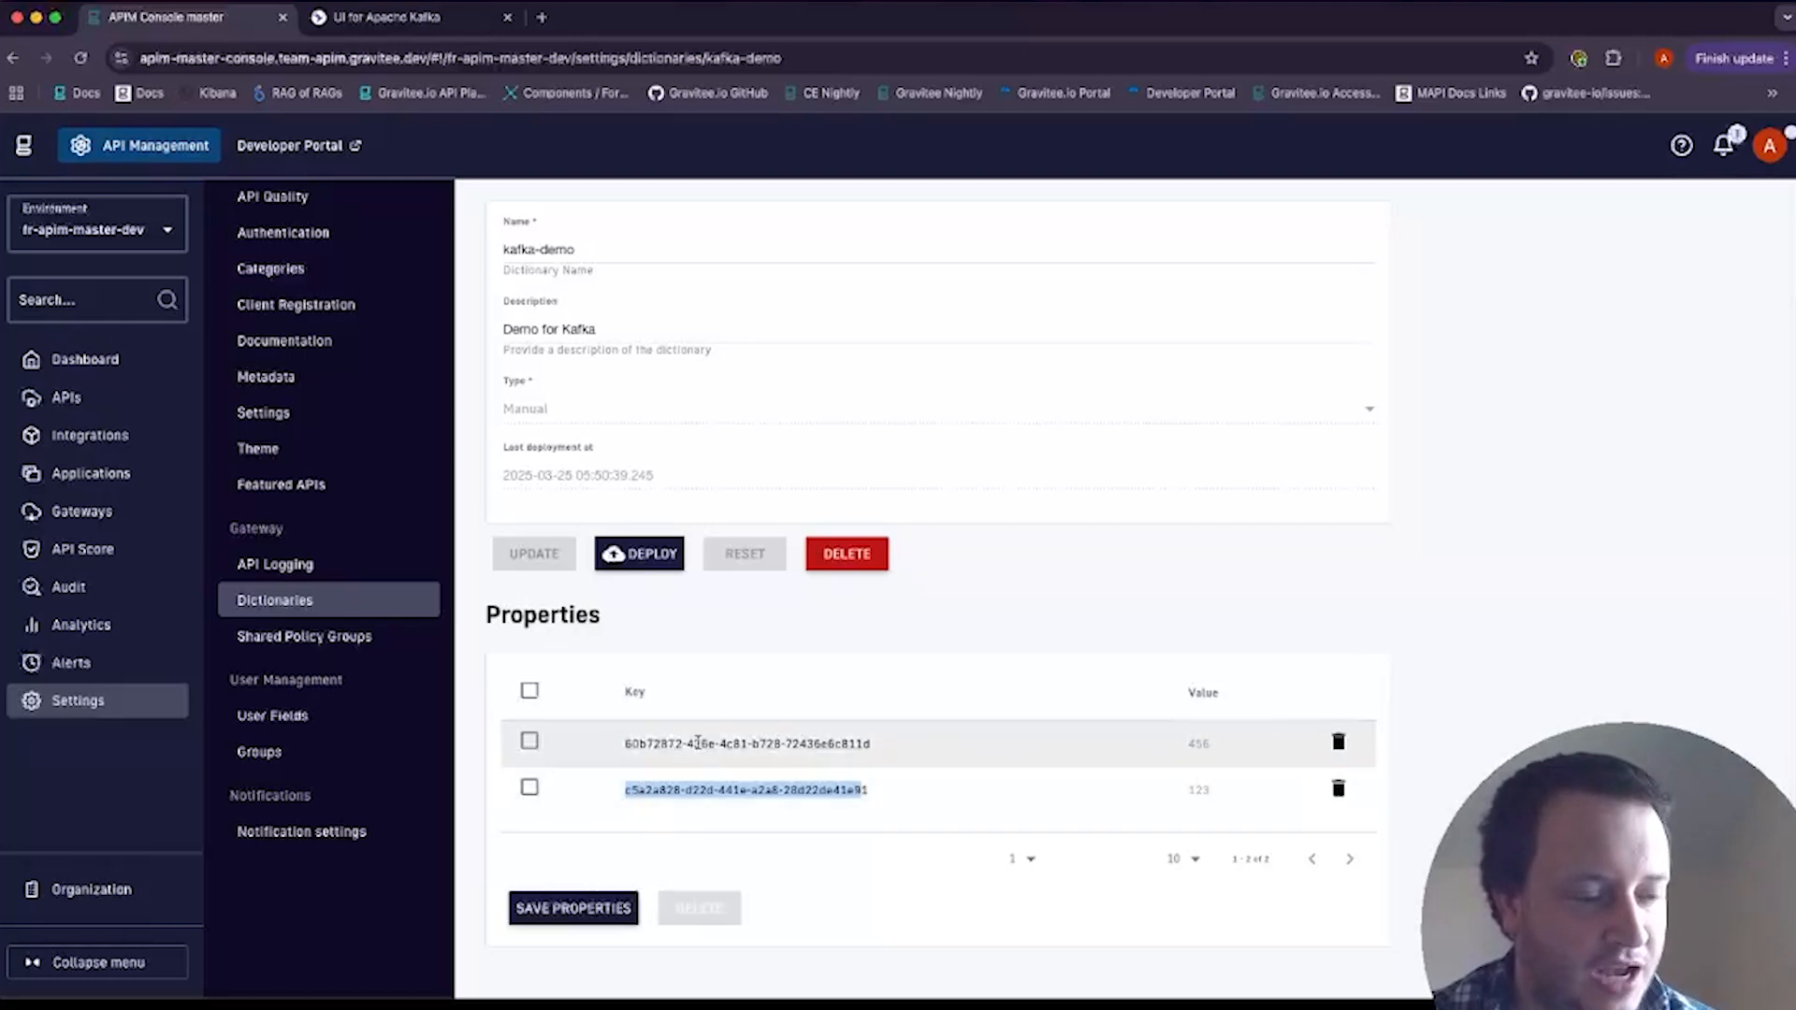
left_click_drag(636, 748, 841, 739)
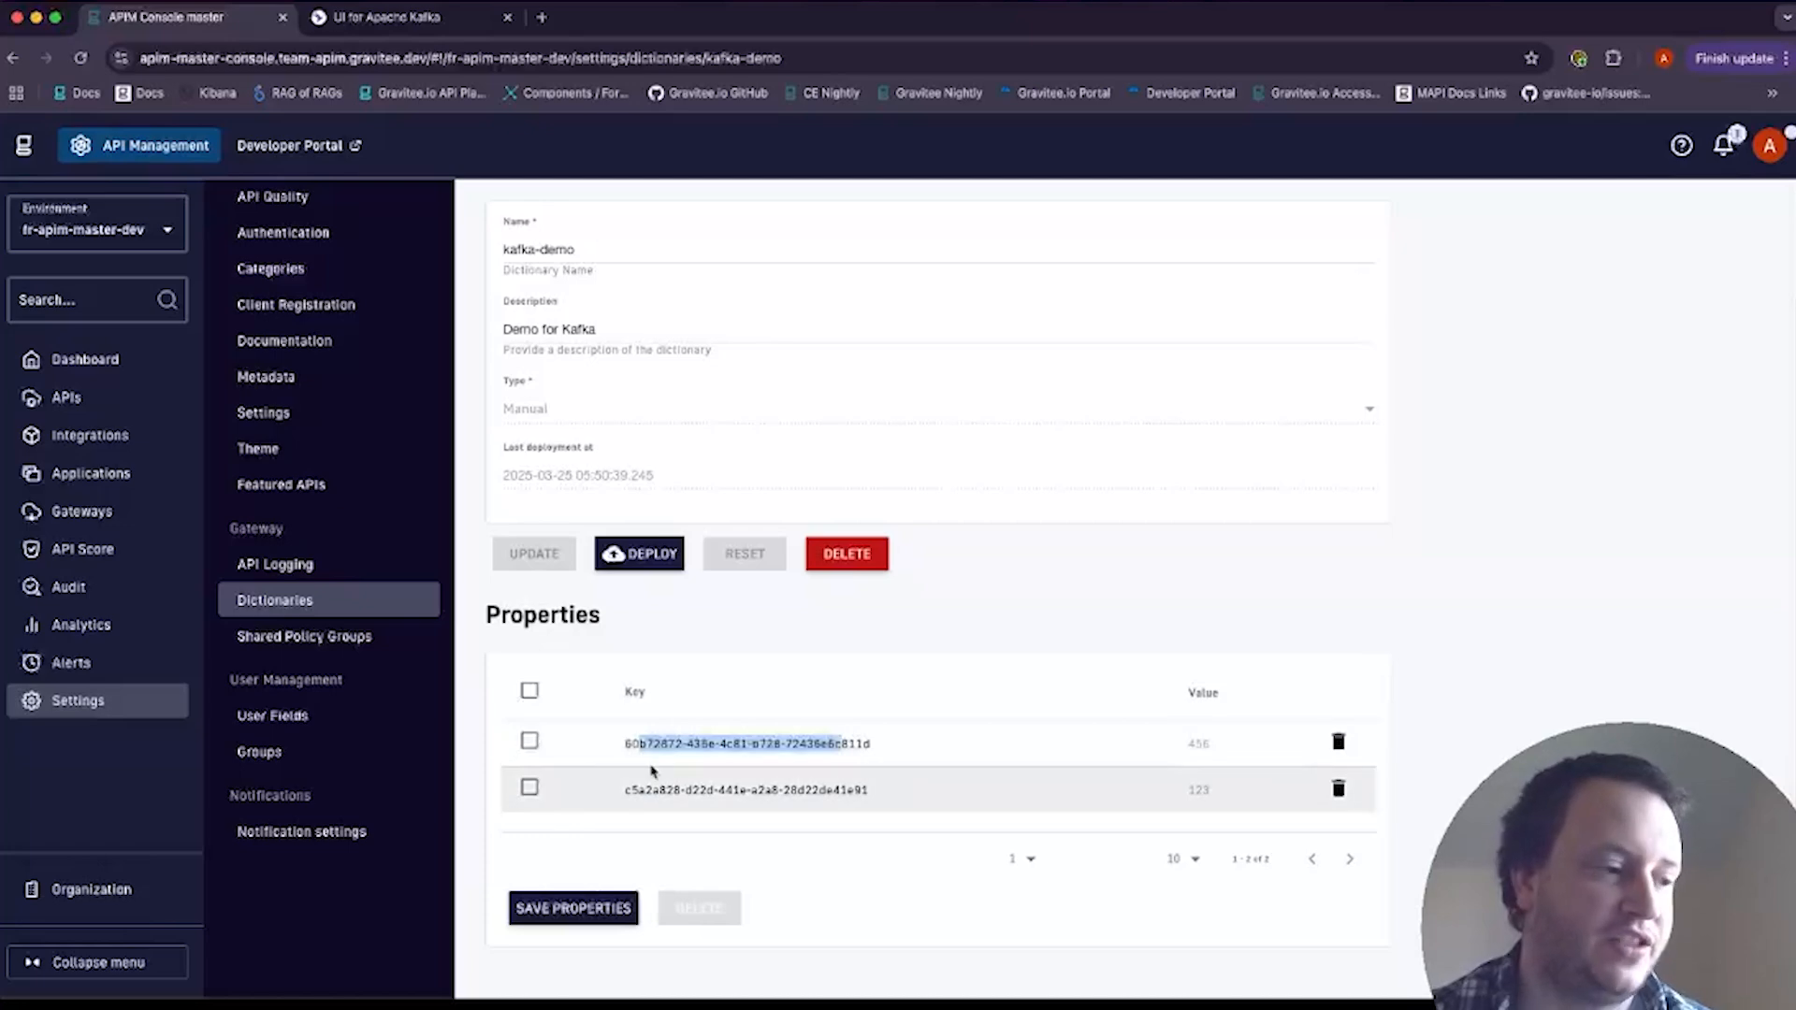
- Search the APIs for "Core demo" and open the policies of the Streetlights - Core Demo API
left_click(123, 397)
left_click(435, 291)
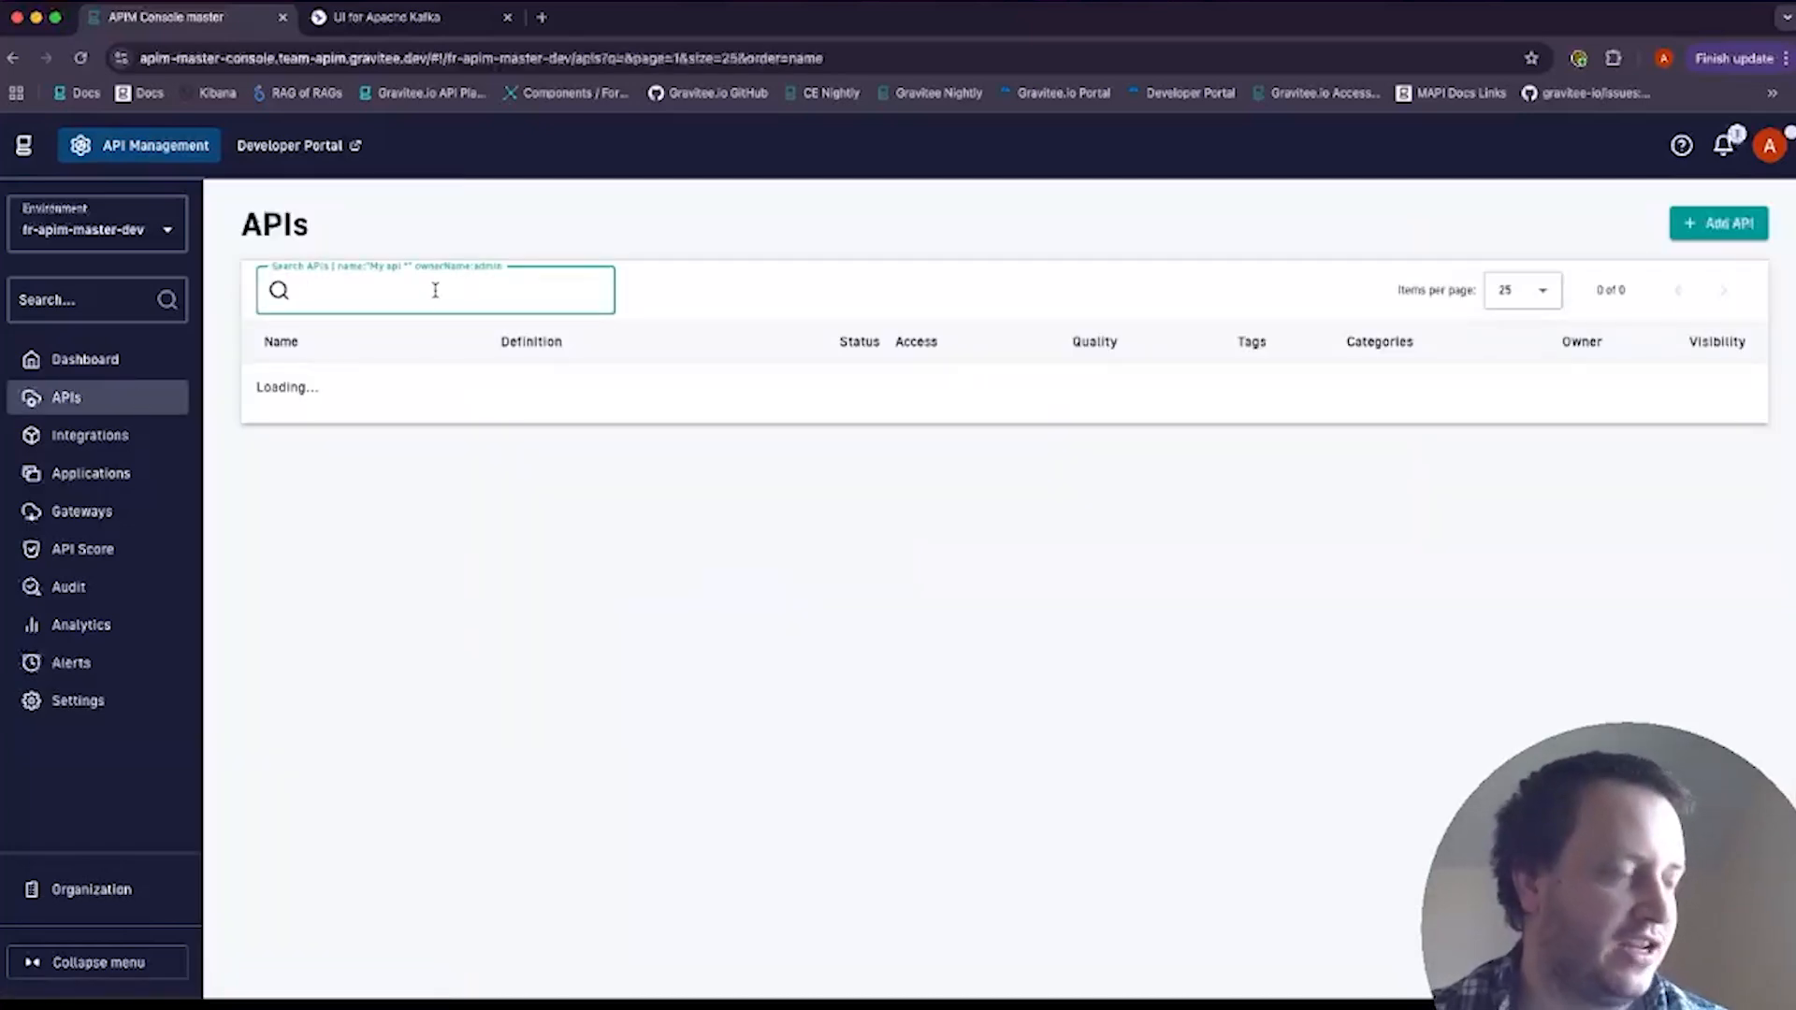
type("Core demo")
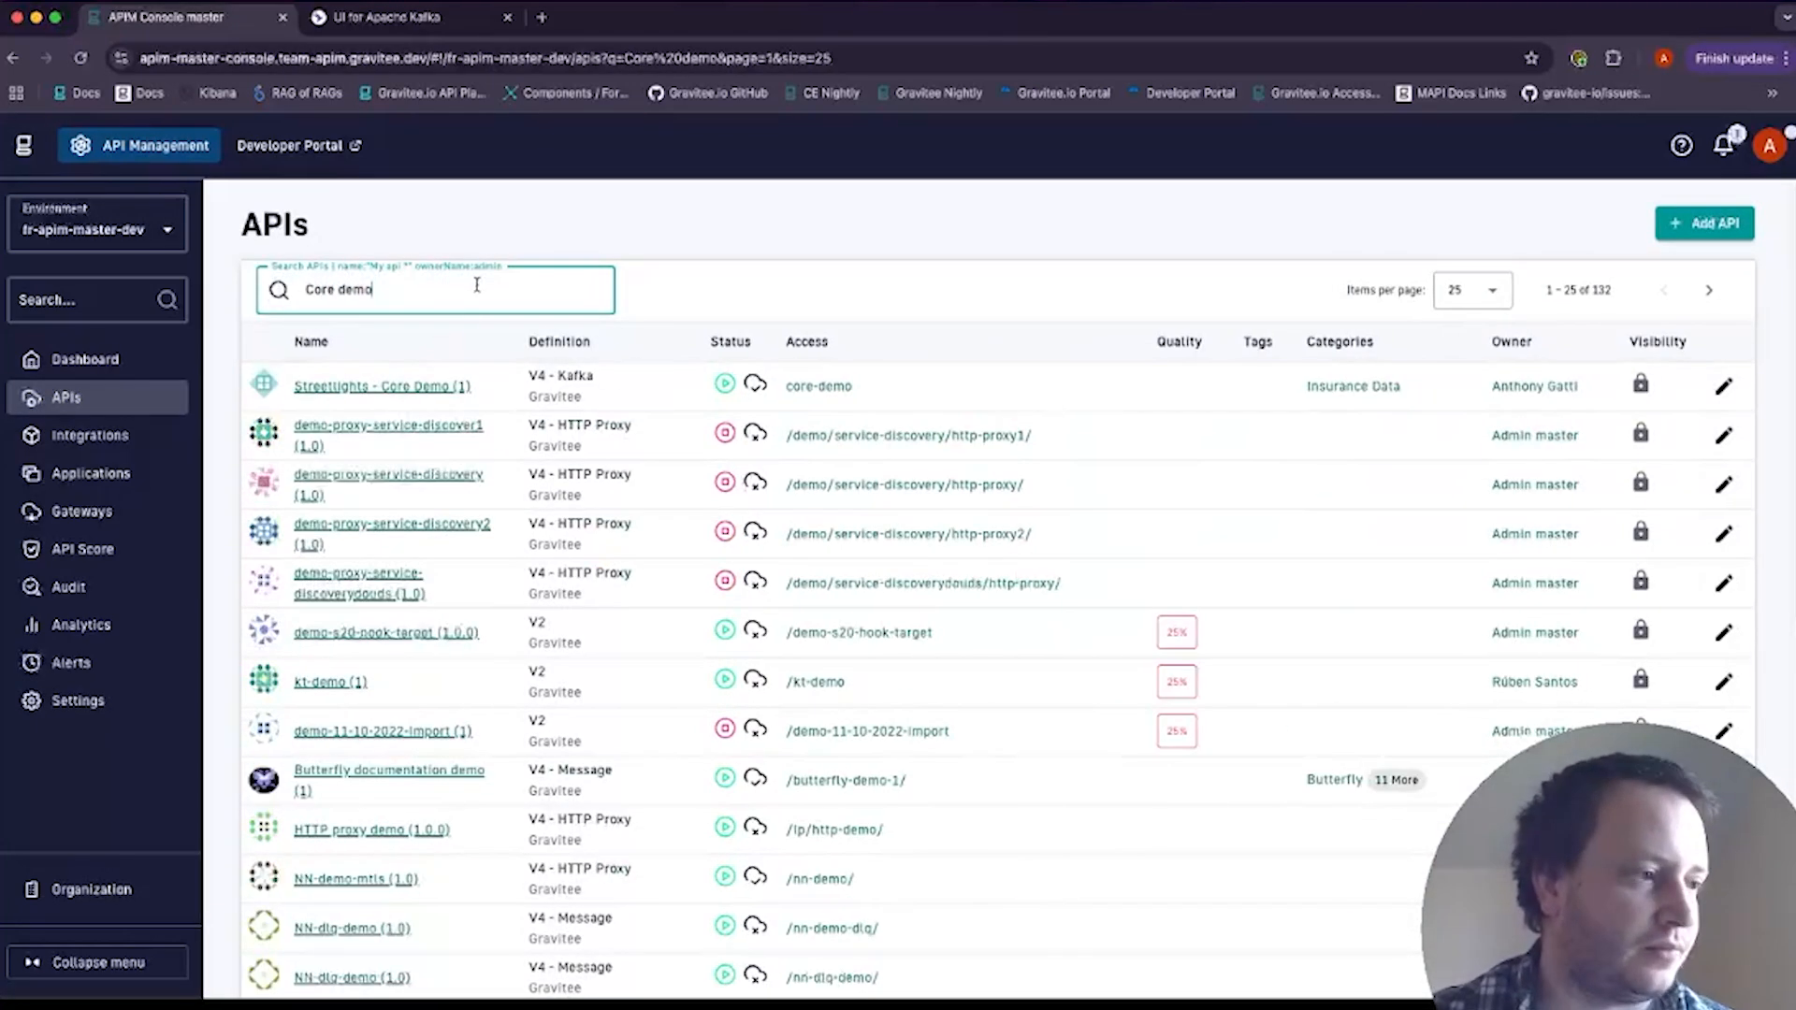
left_click(432, 386)
left_click(375, 451)
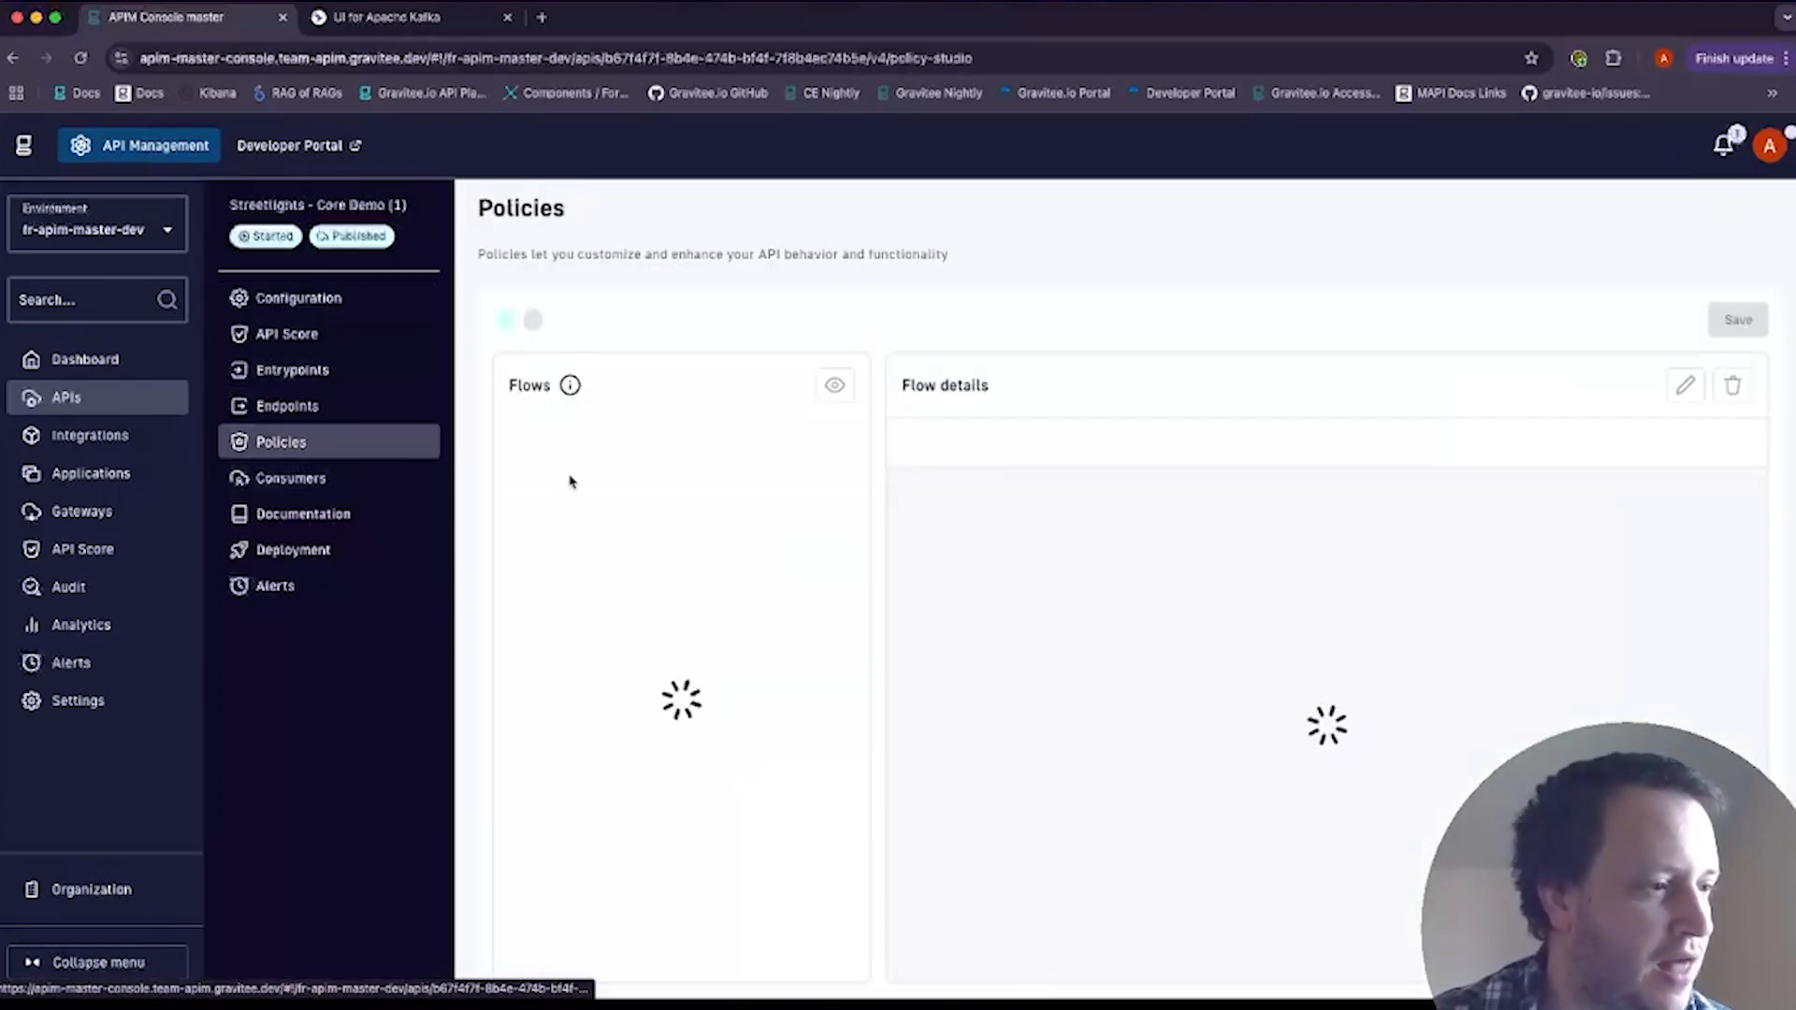
- Open the Kafka ACL policy's configuration, review the application attribute in the topic's resource pattern, and close it without changes
left_click(1213, 867)
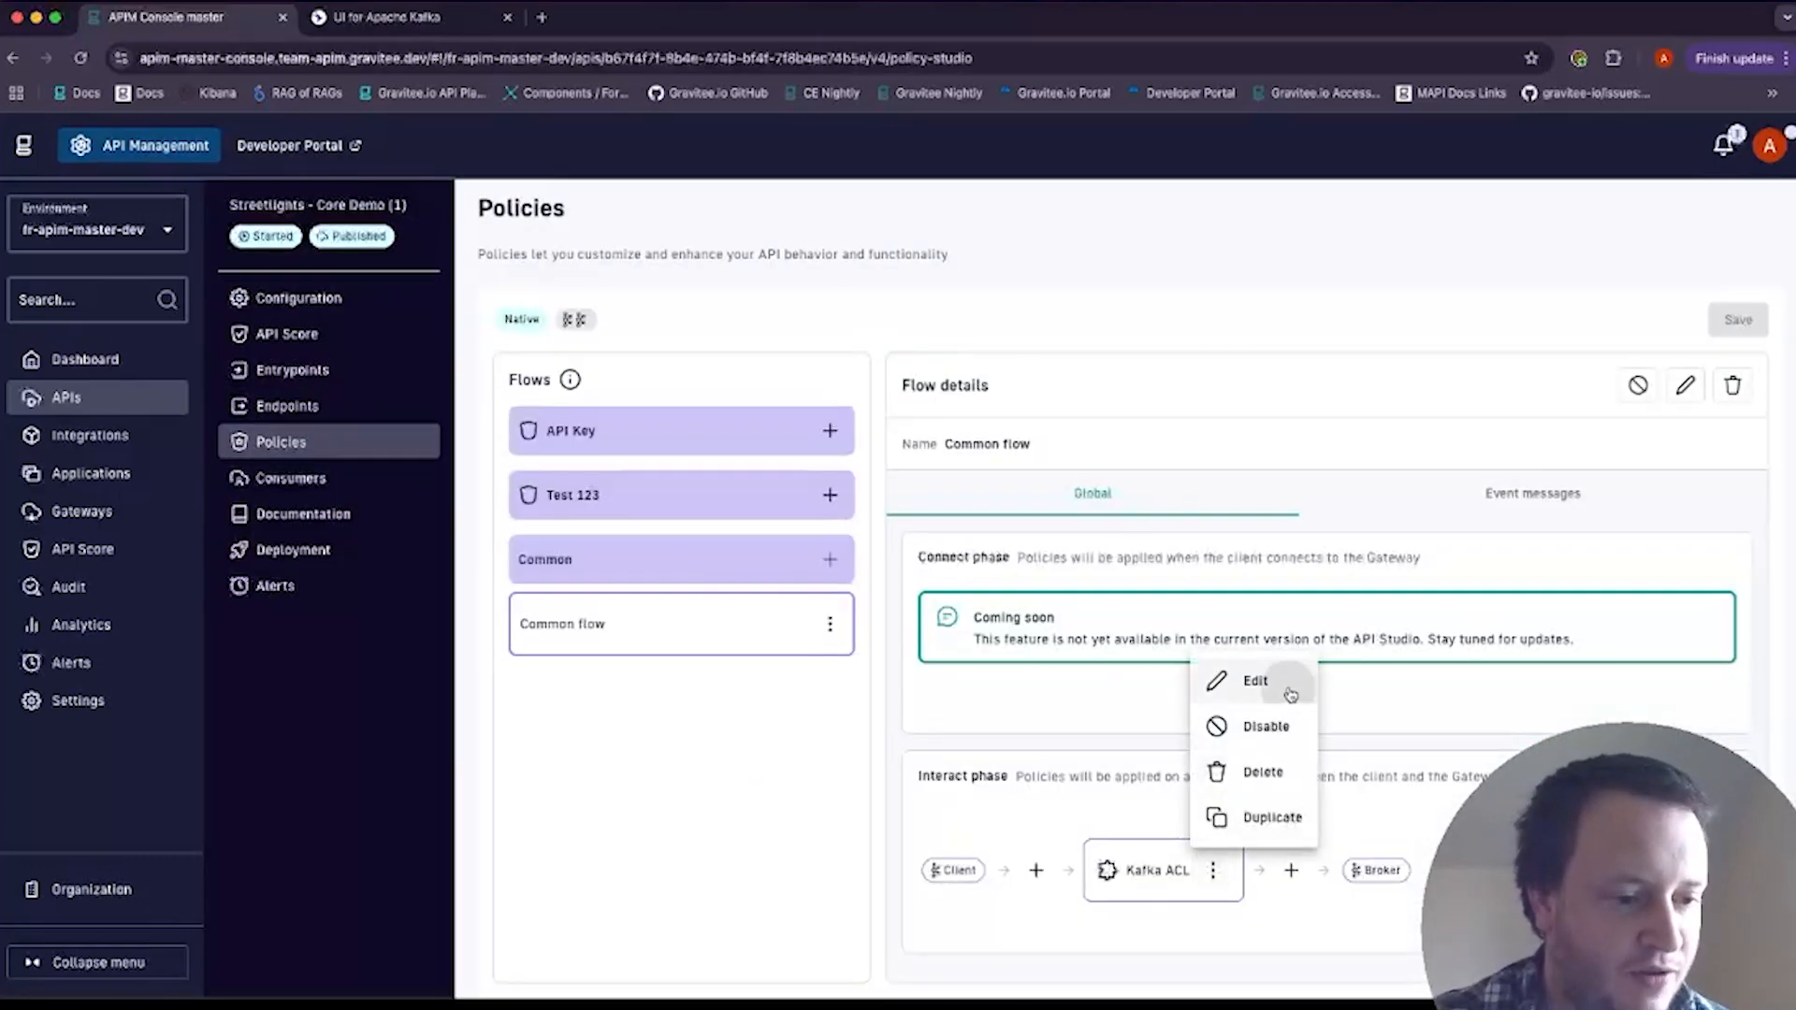
left_click(1249, 682)
scroll(631, 595, "down", 10)
left_click(480, 568)
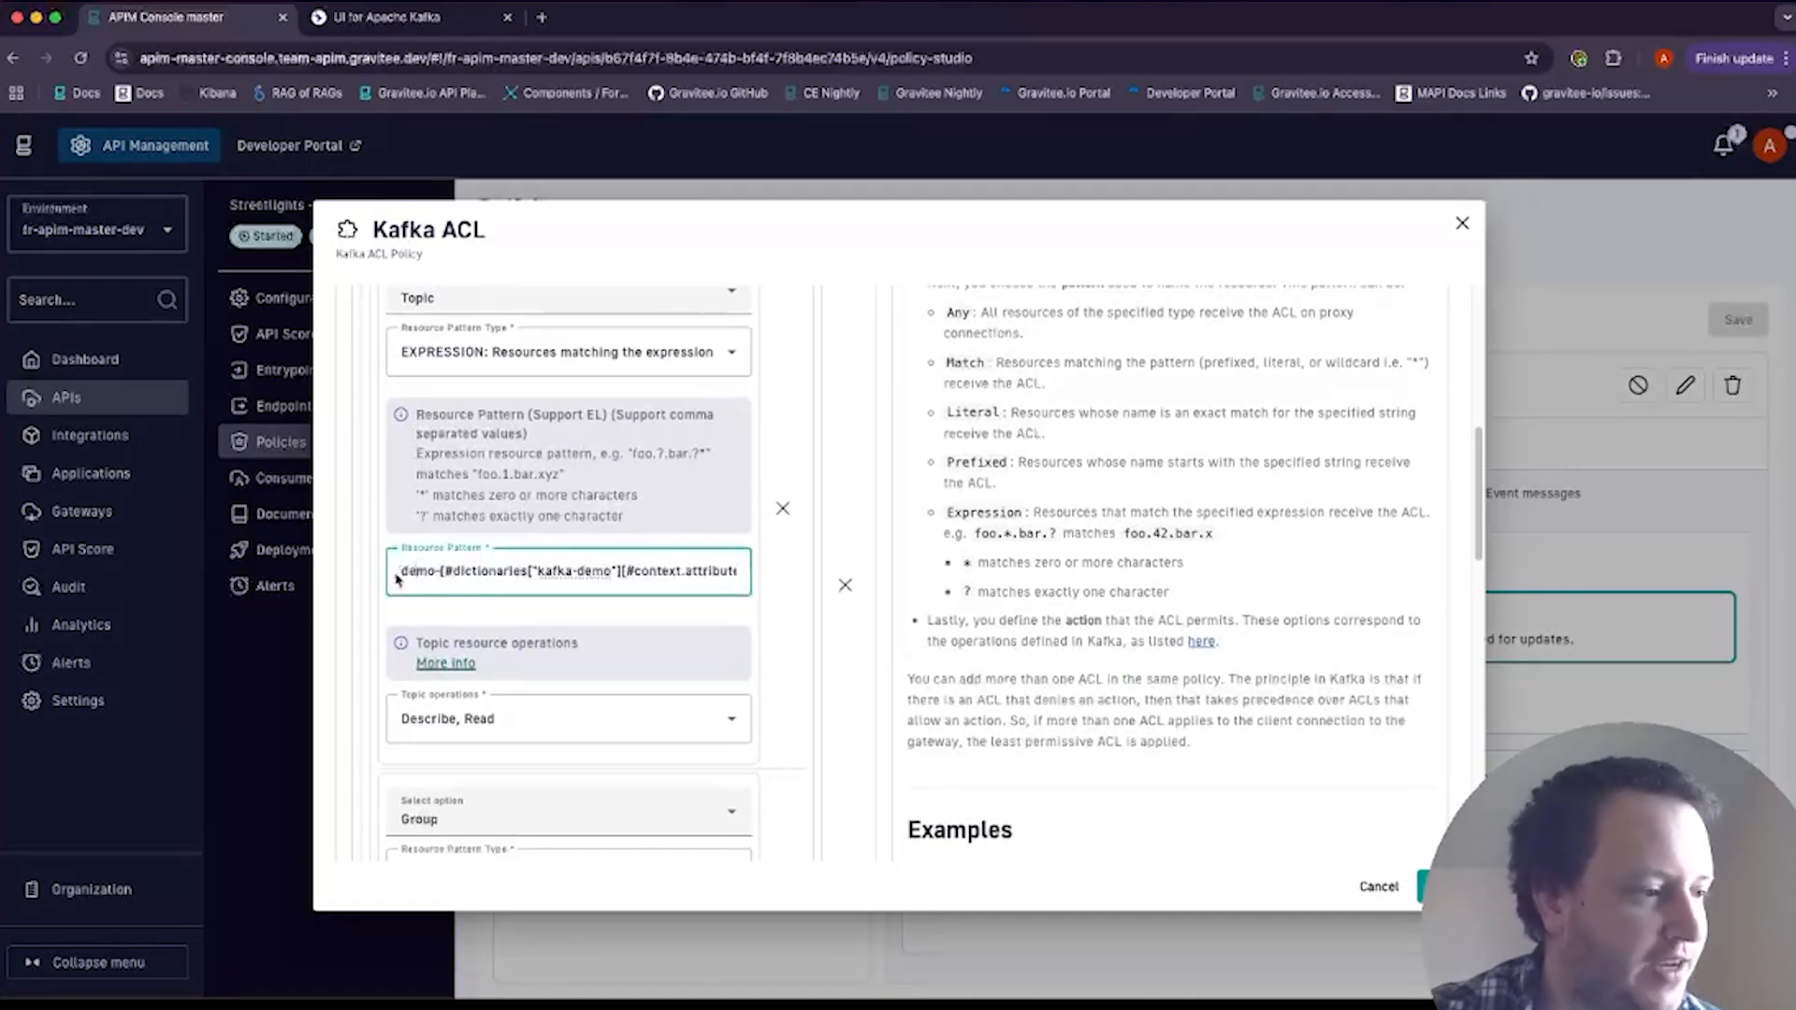
left_click_drag(404, 576, 669, 573)
left_click(445, 575)
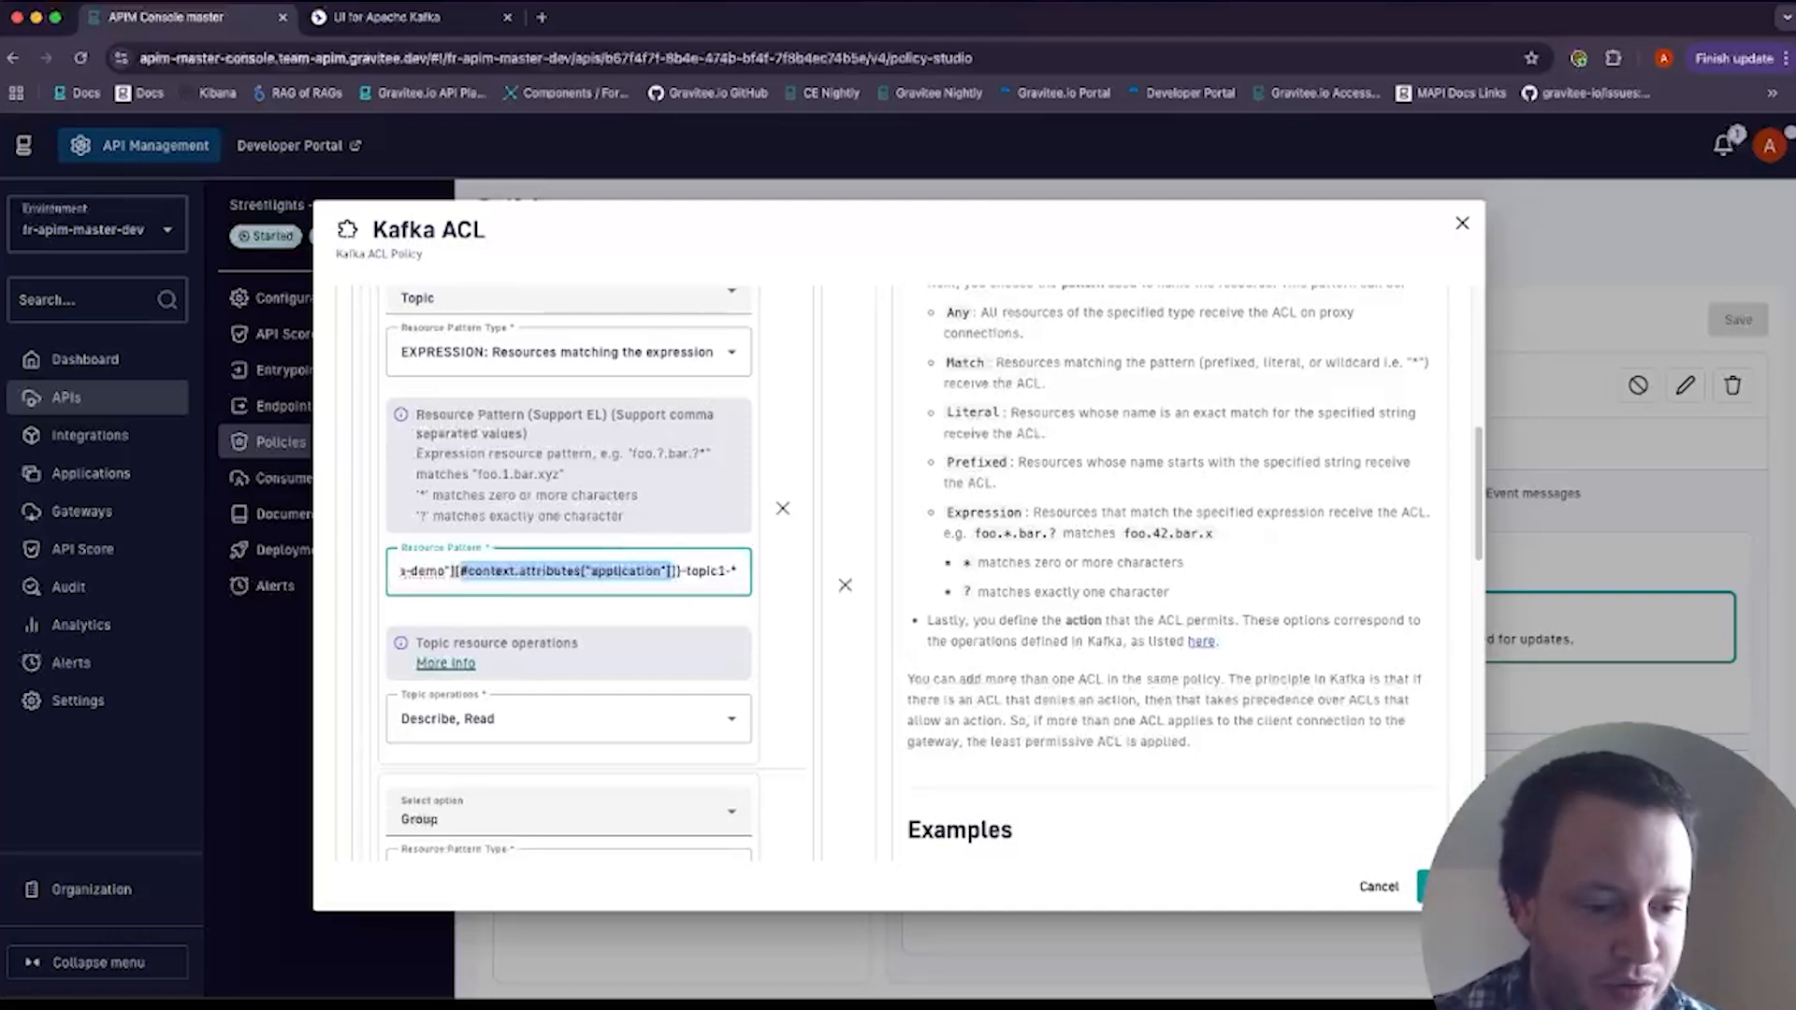
left_click(1462, 222)
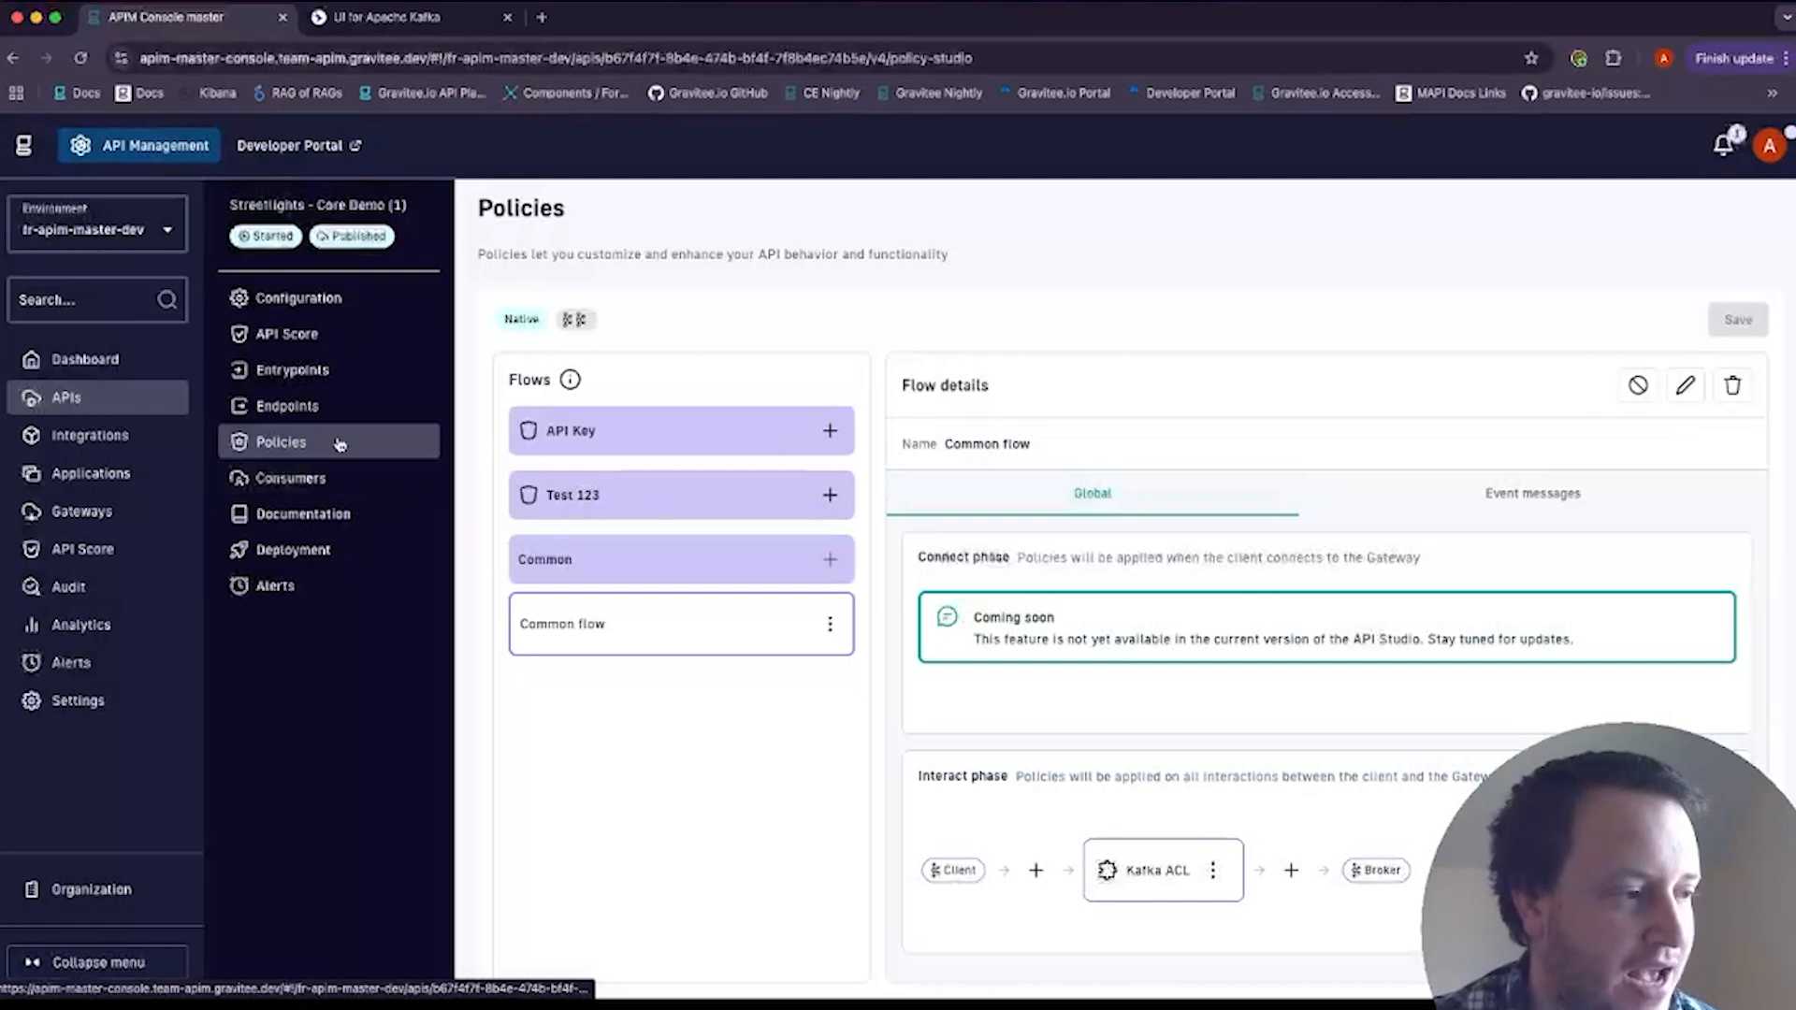
- Review the API Key subscription of the second application among the API's consumers and return to the subscriptions list
left_click(290, 478)
left_click(1095, 309)
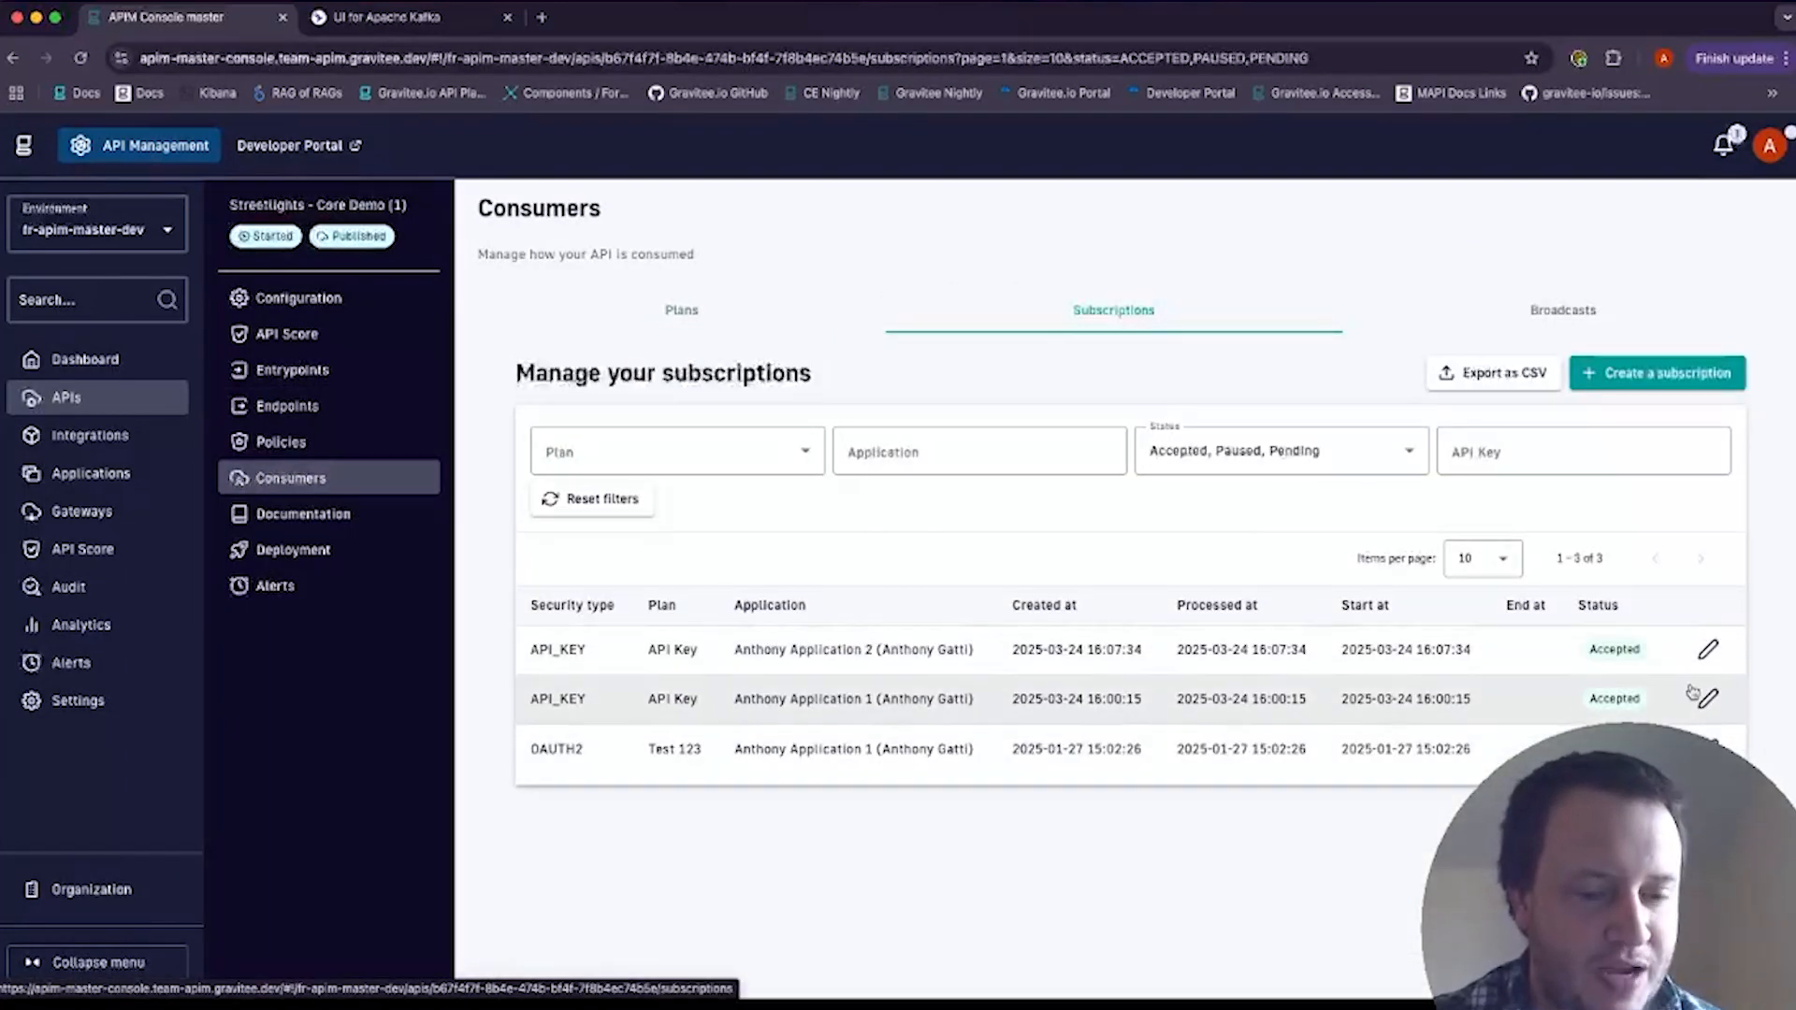
left_click(1707, 649)
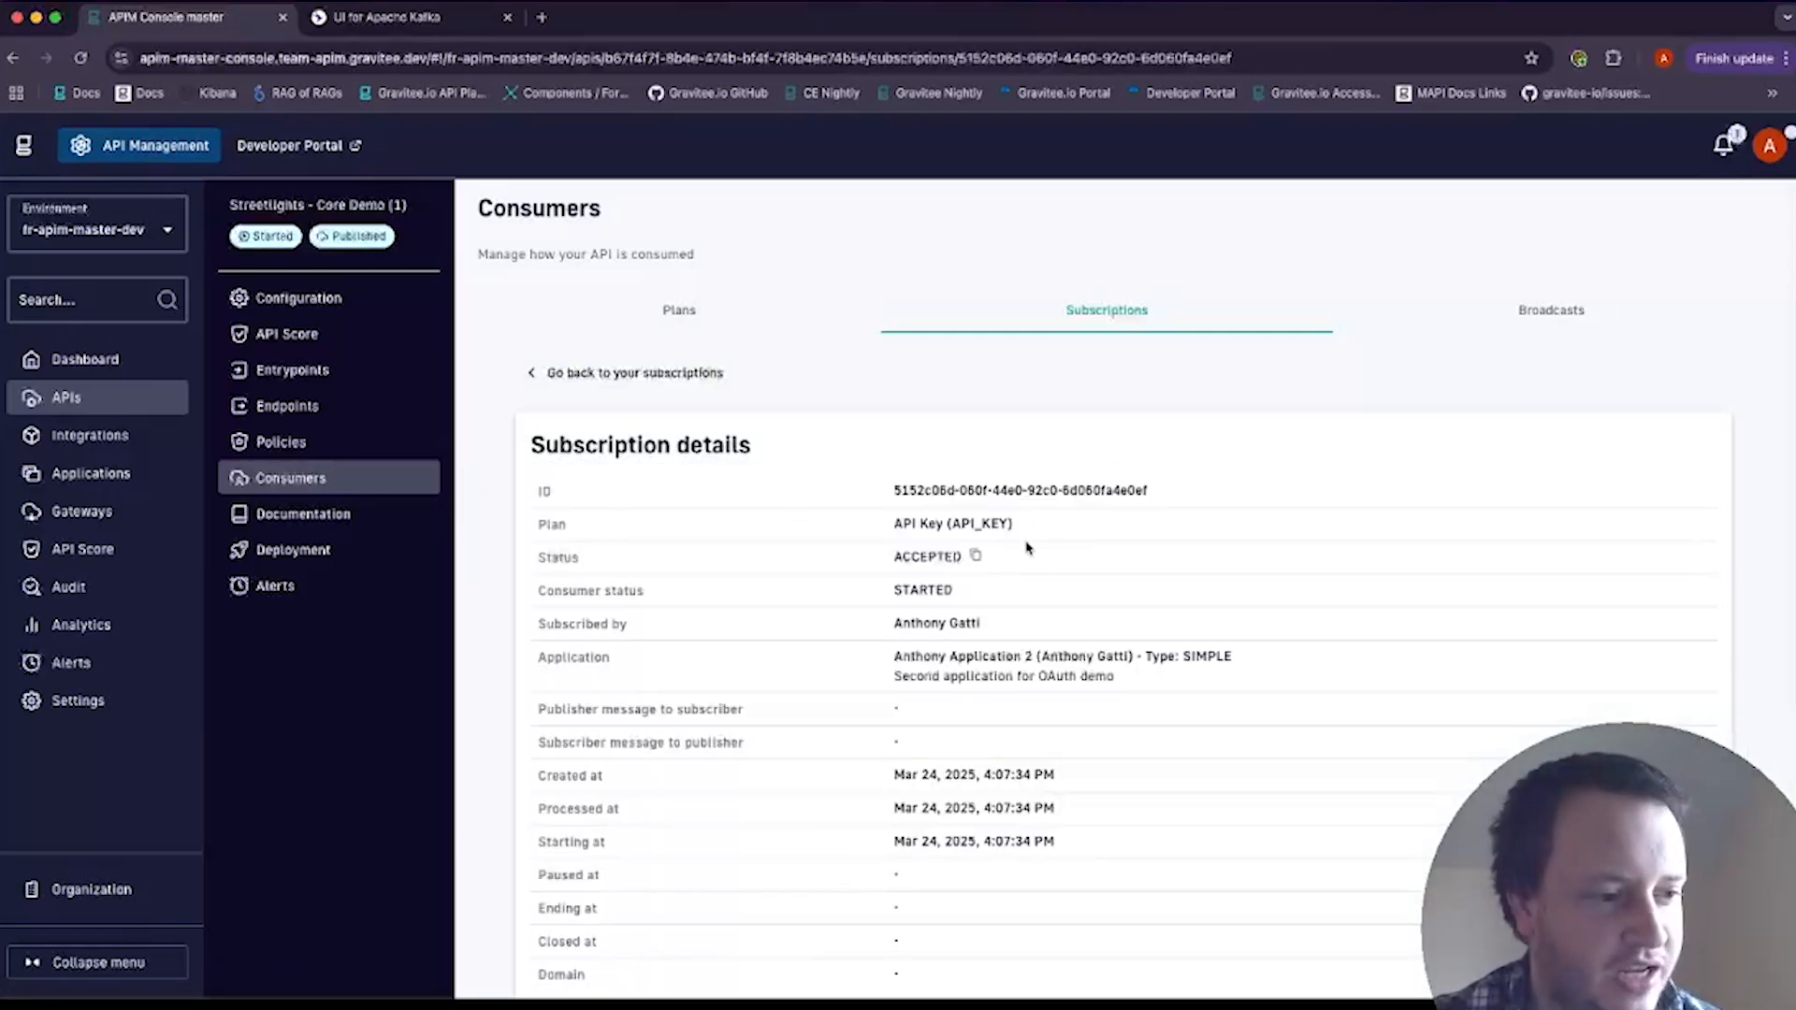
scroll(981, 532, "down", 2)
scroll(693, 388, "up", 2)
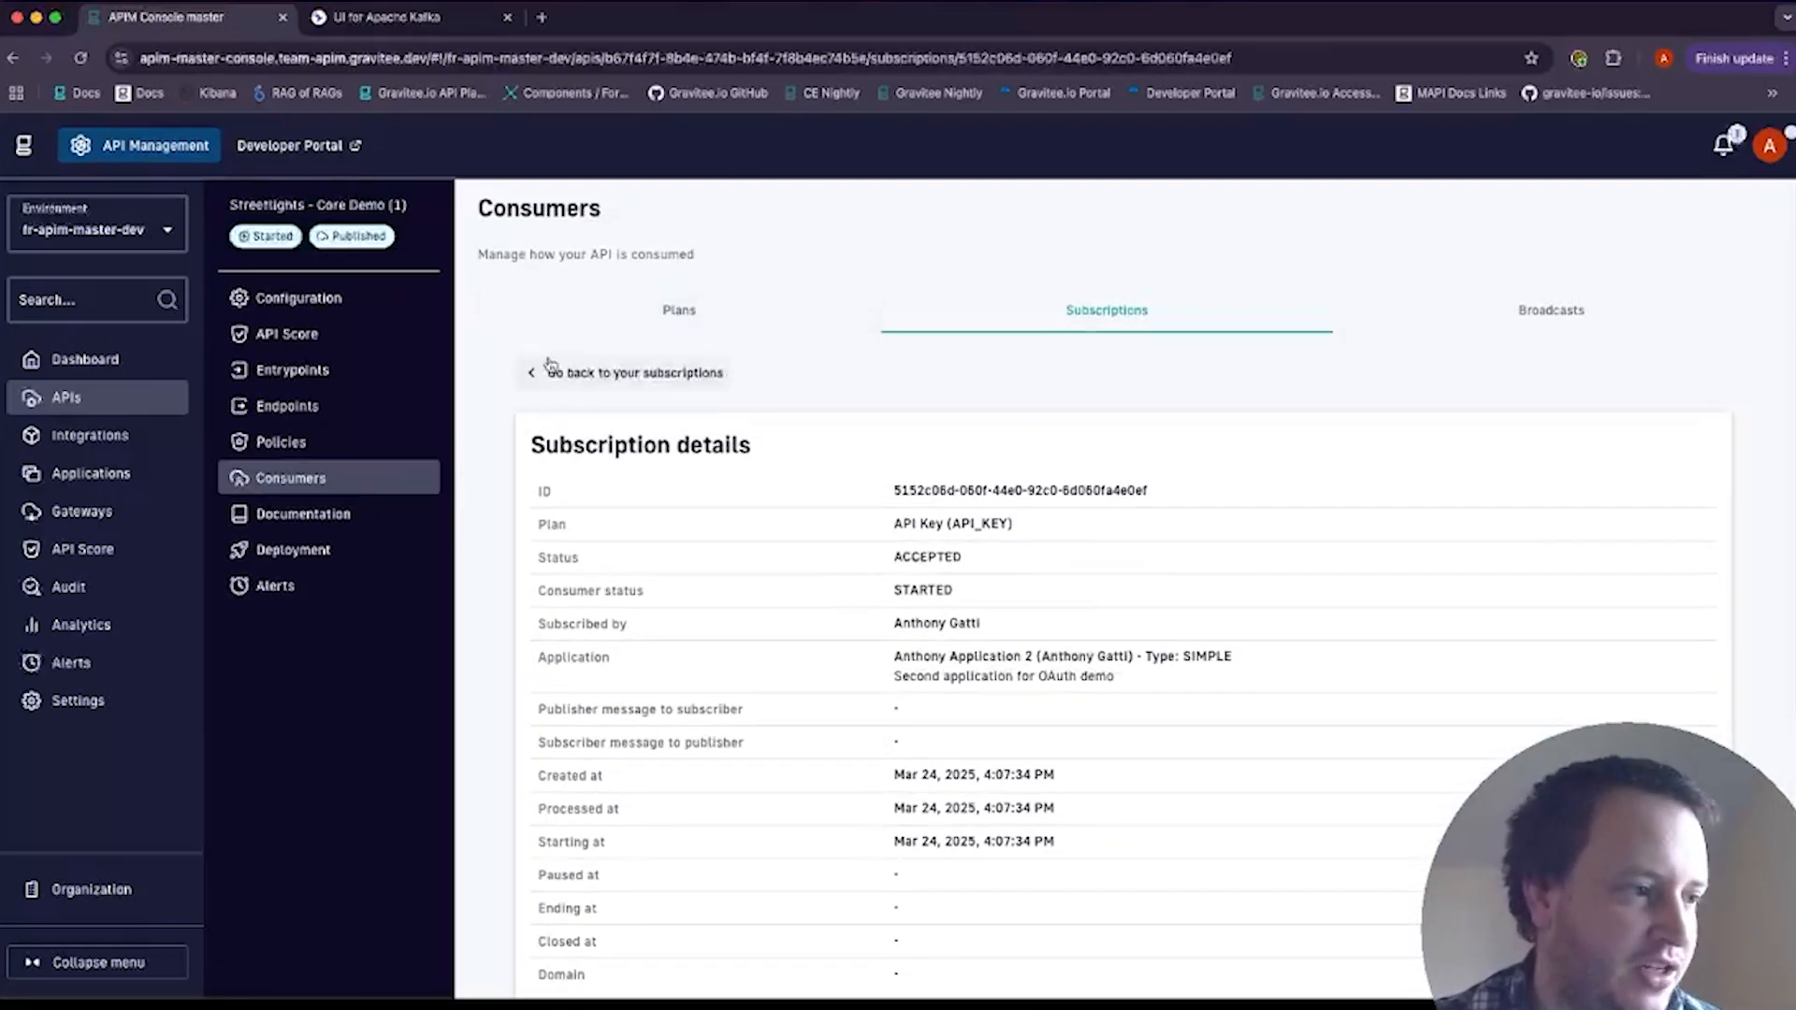
left_click(549, 366)
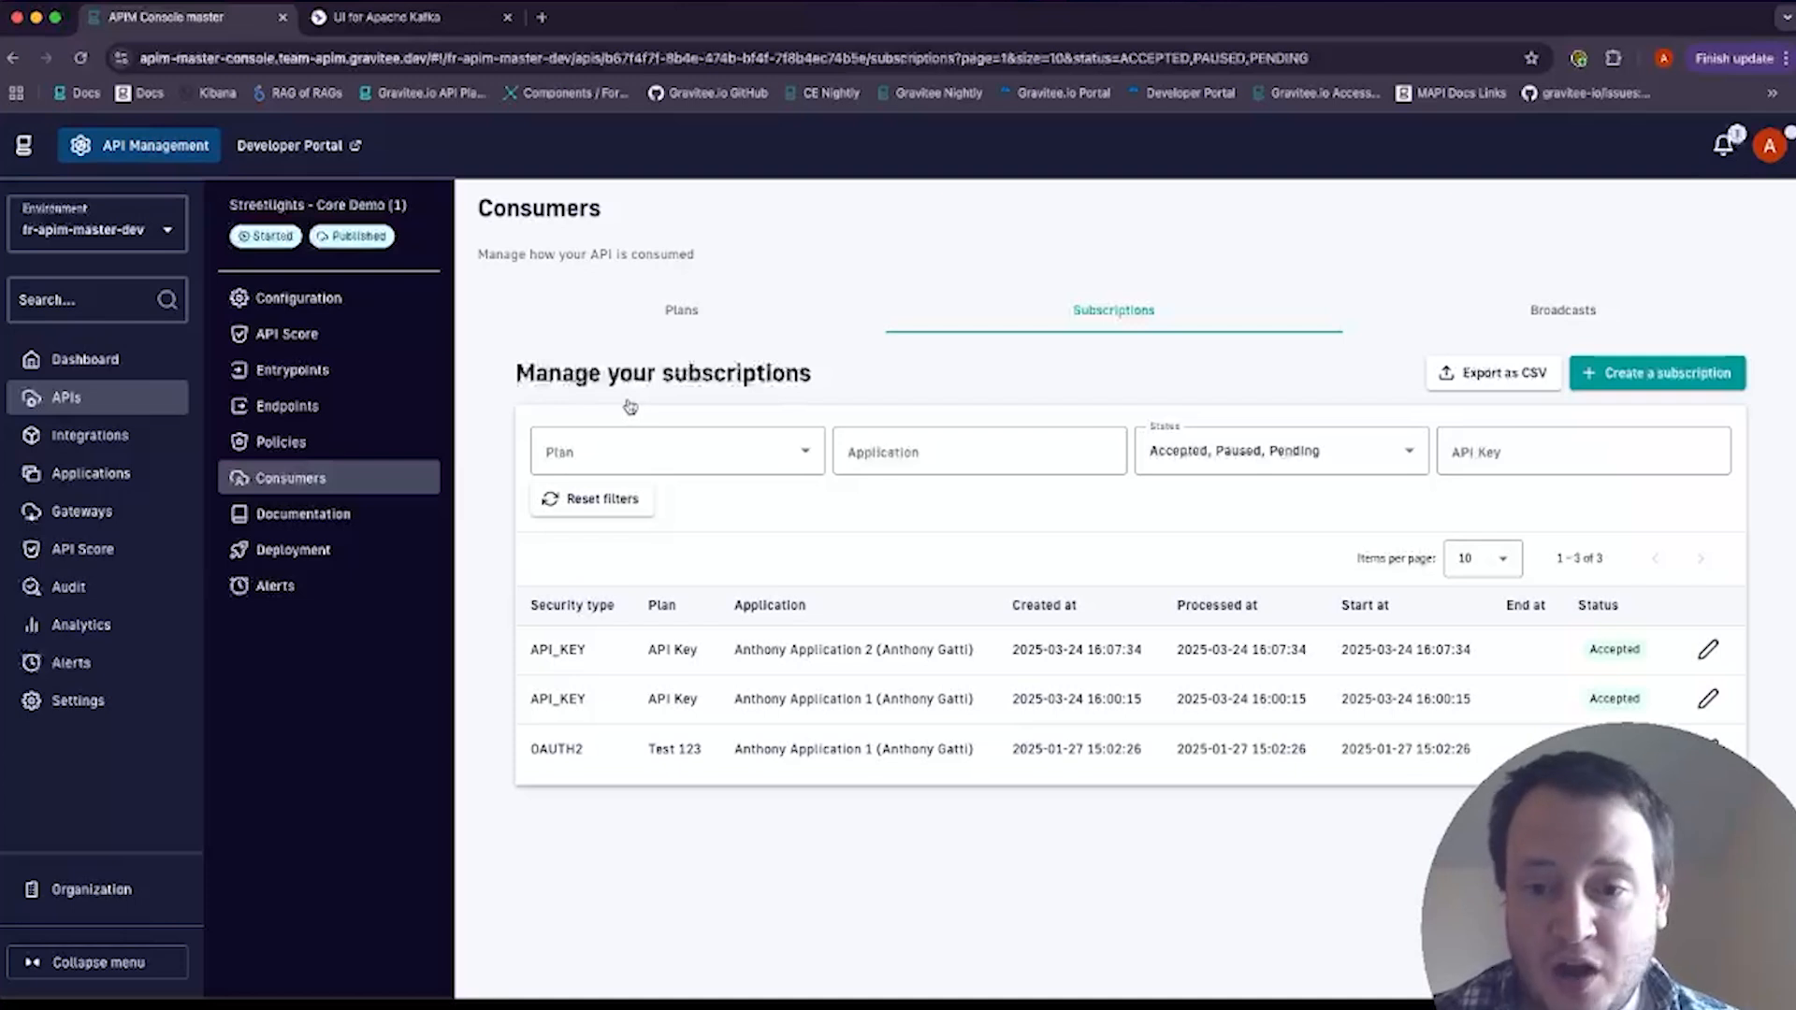
- Switch to the terminal, enlarge its text two levels, and list the files in the kafka-clients/demo folder with ls
key("super+Tab")
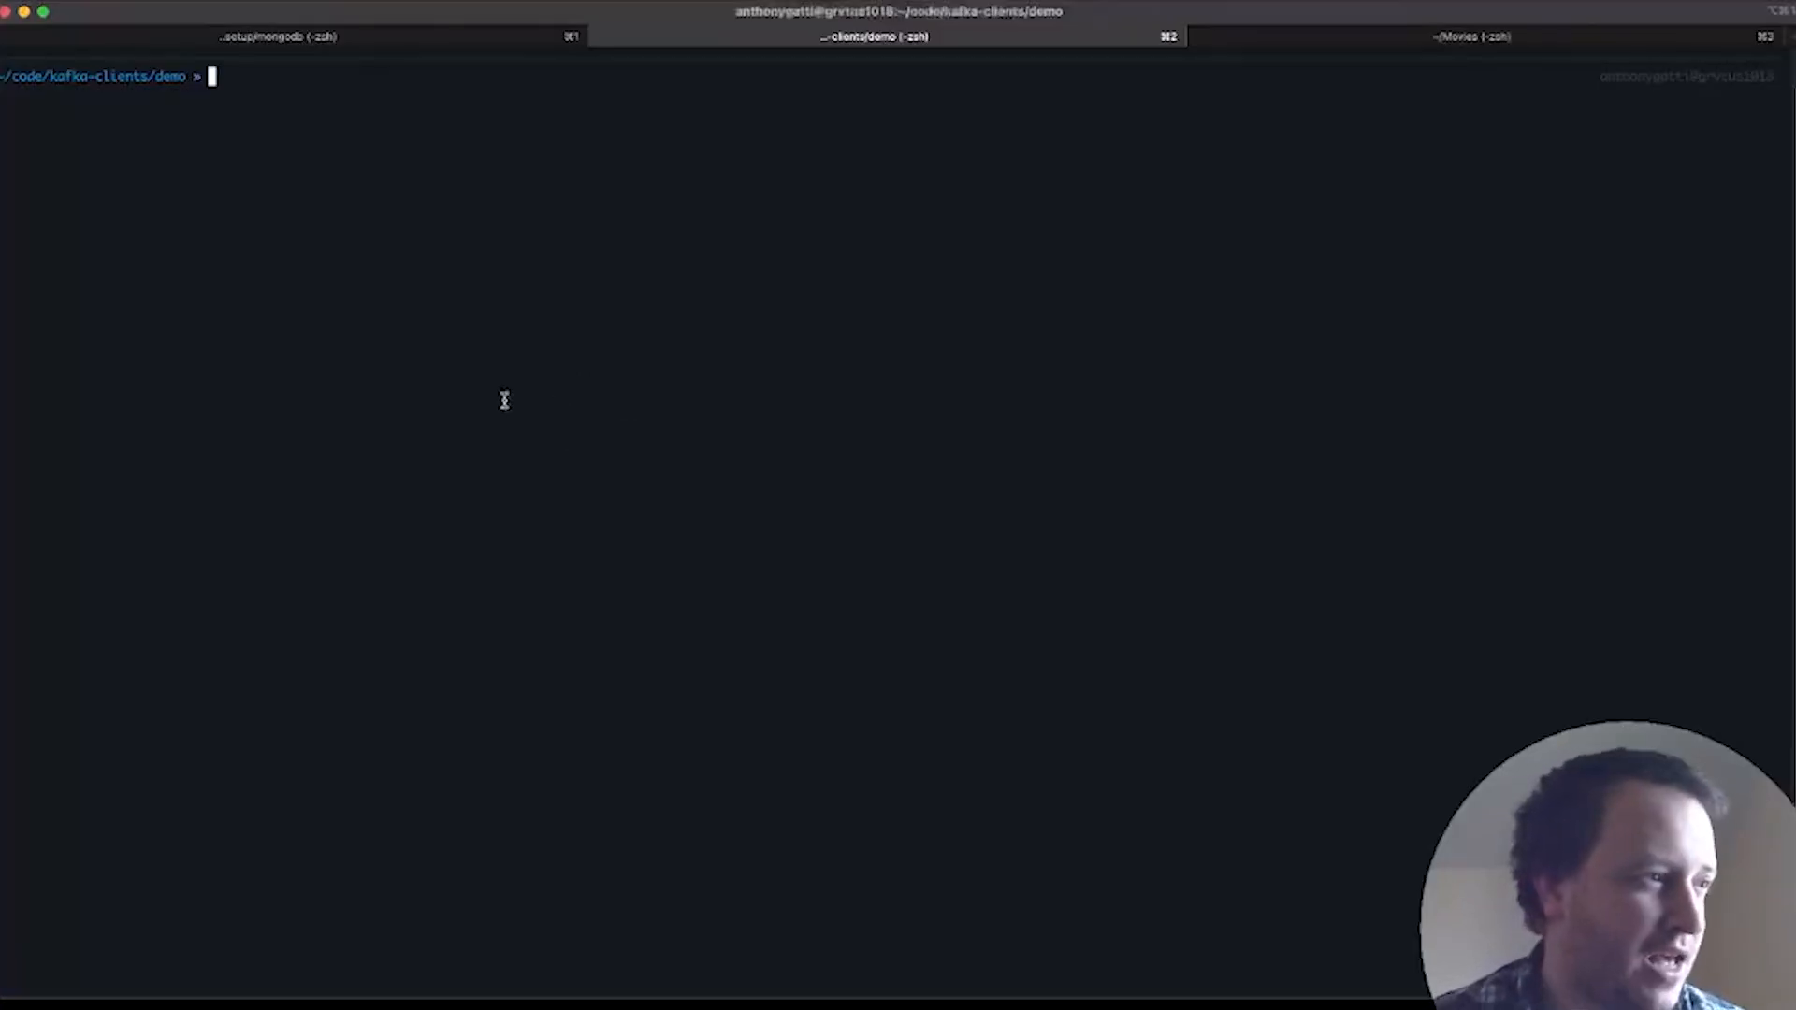
key("super+equal")
key("super+equal")
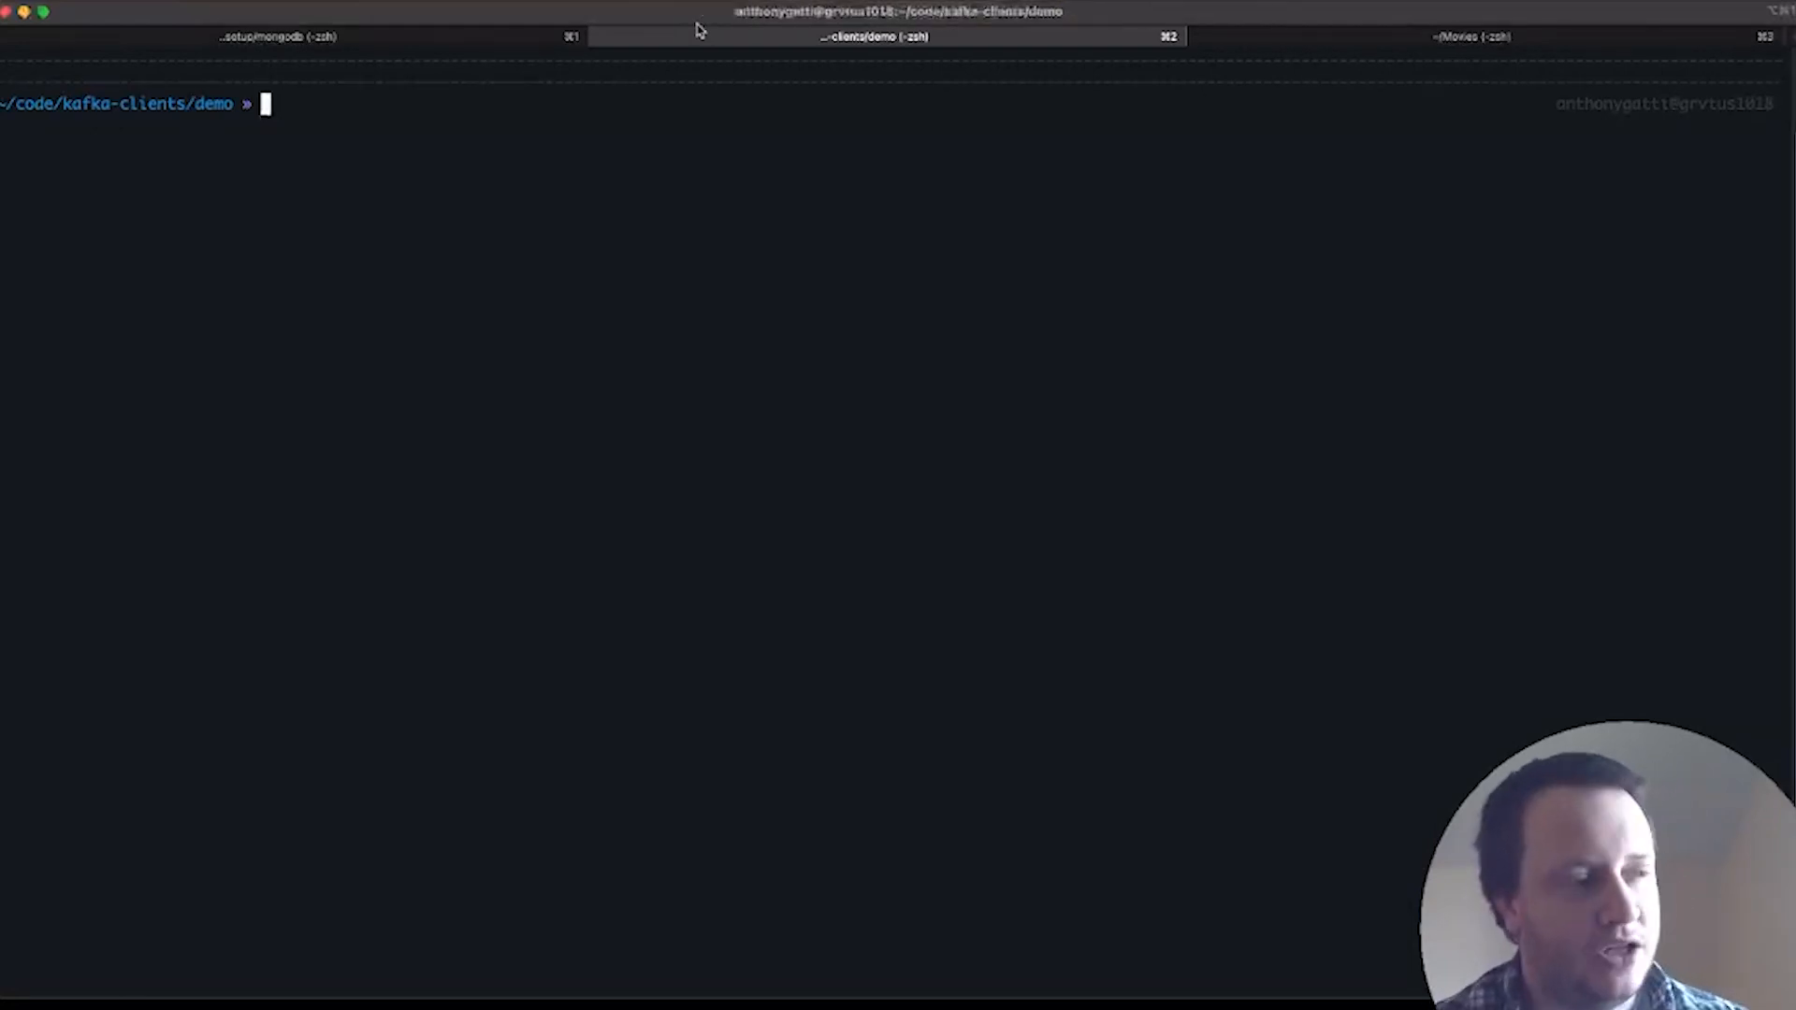
type("ls")
key("Return")
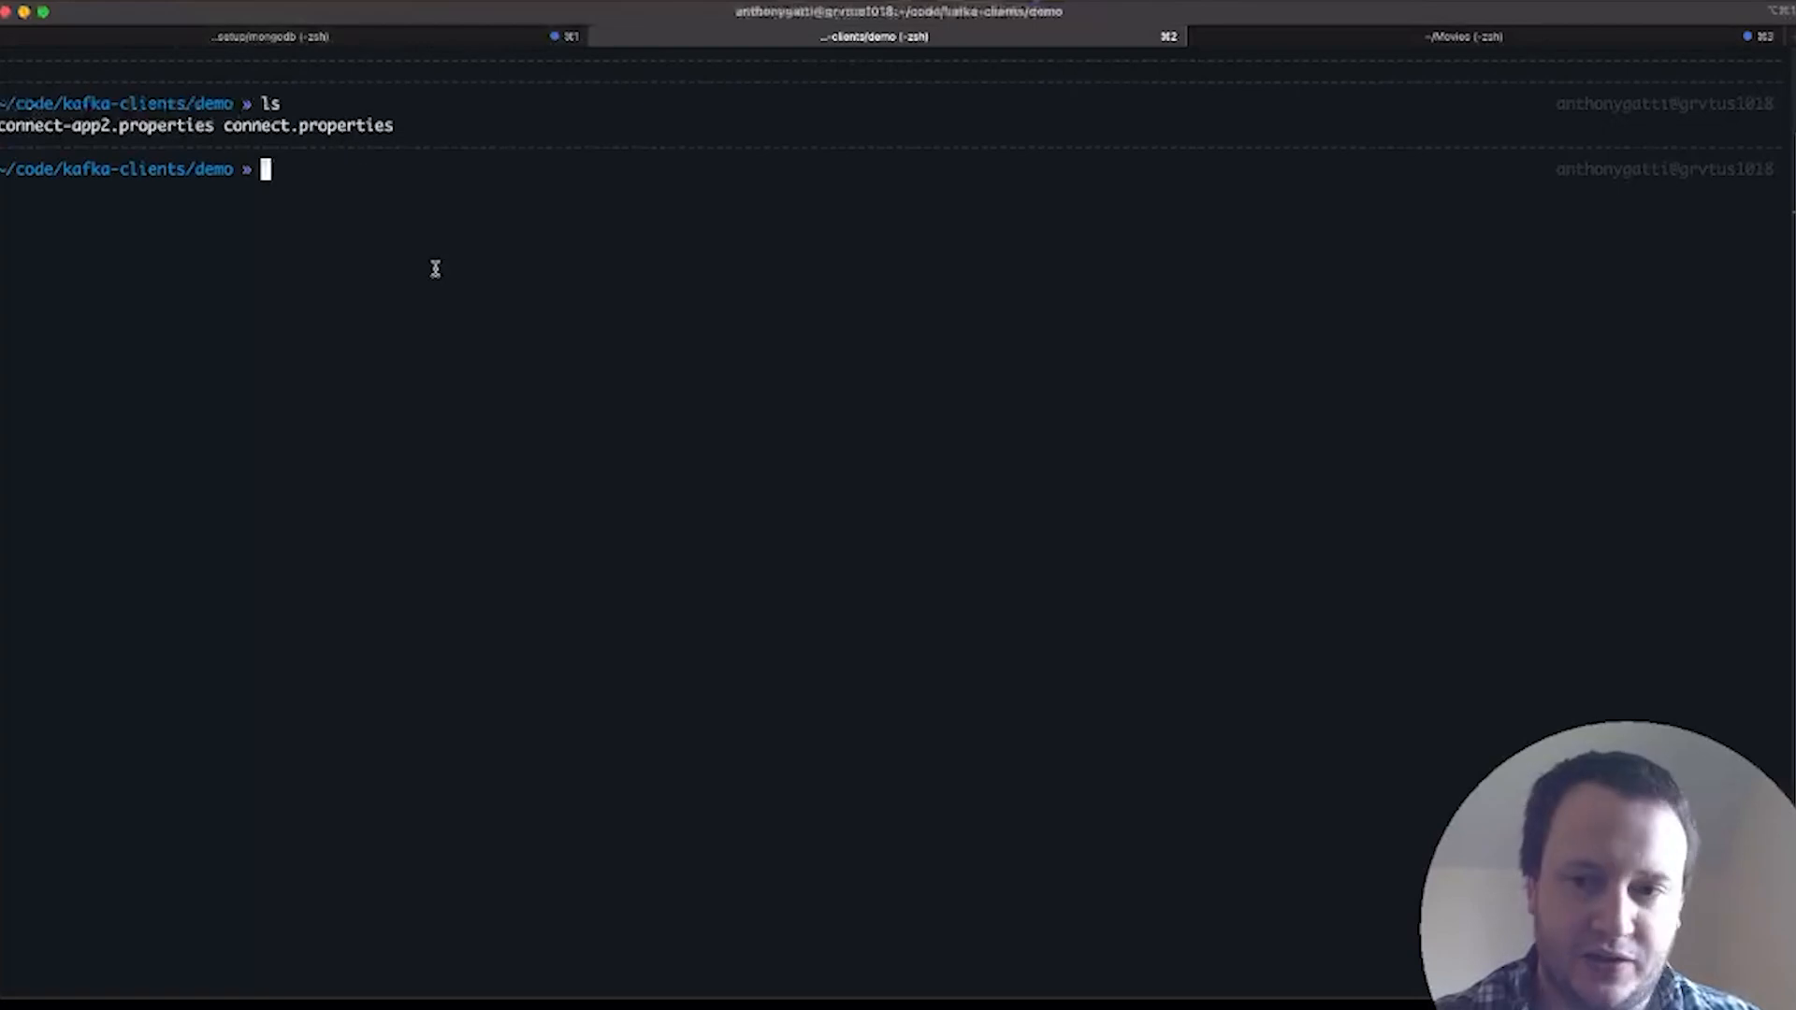
- Display the contents of connect.properties and connect-app2.properties with cat to compare their SASL settings
type("cat con")
type("nect.properties")
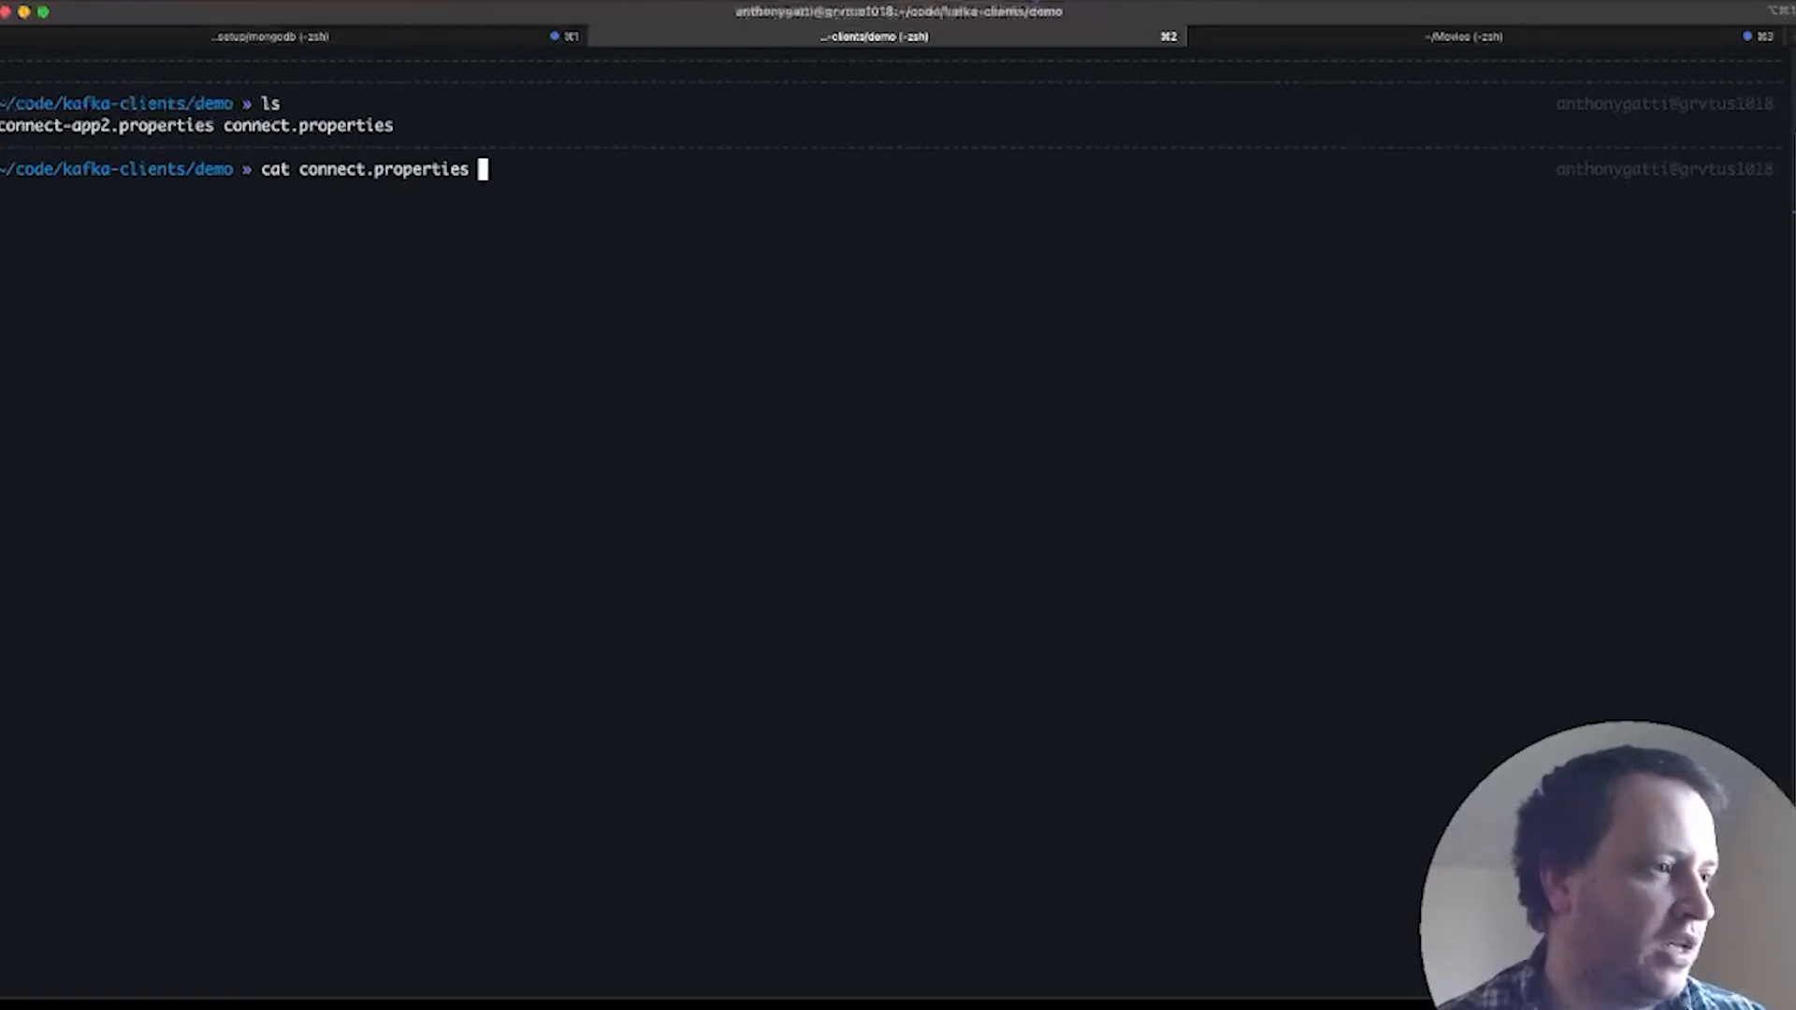
key("Return")
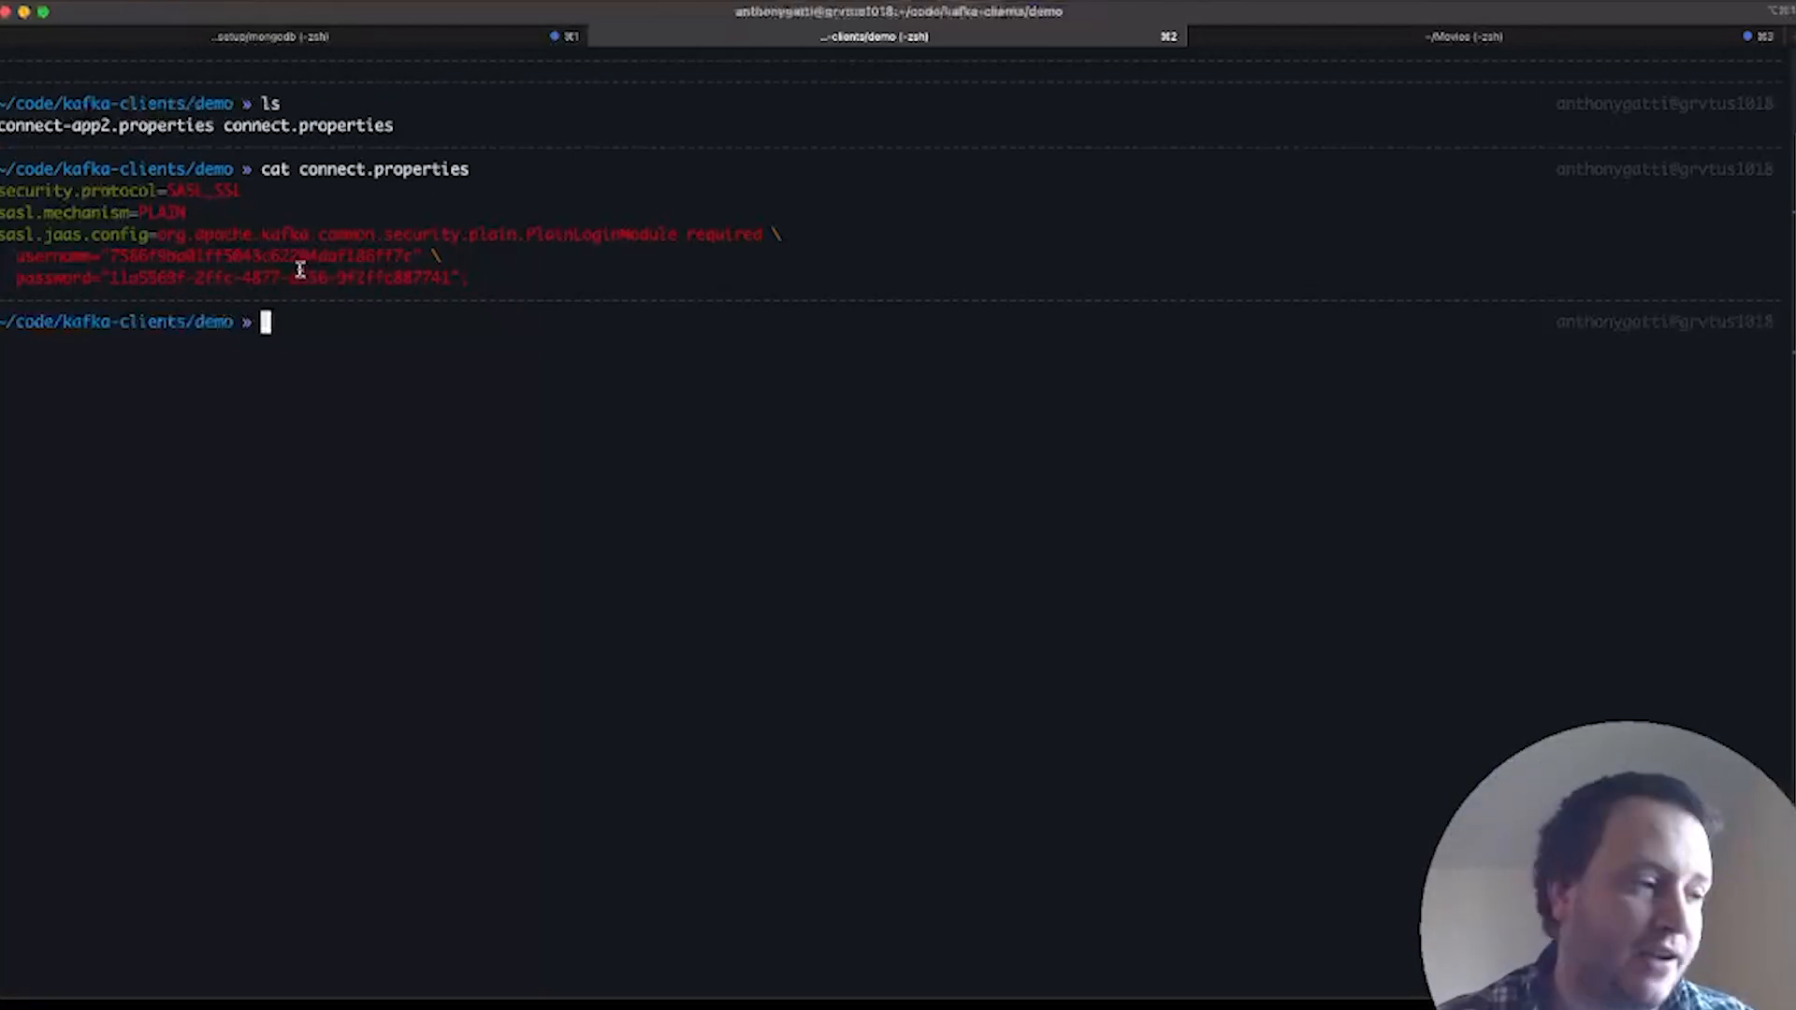
type("cat connect-ap")
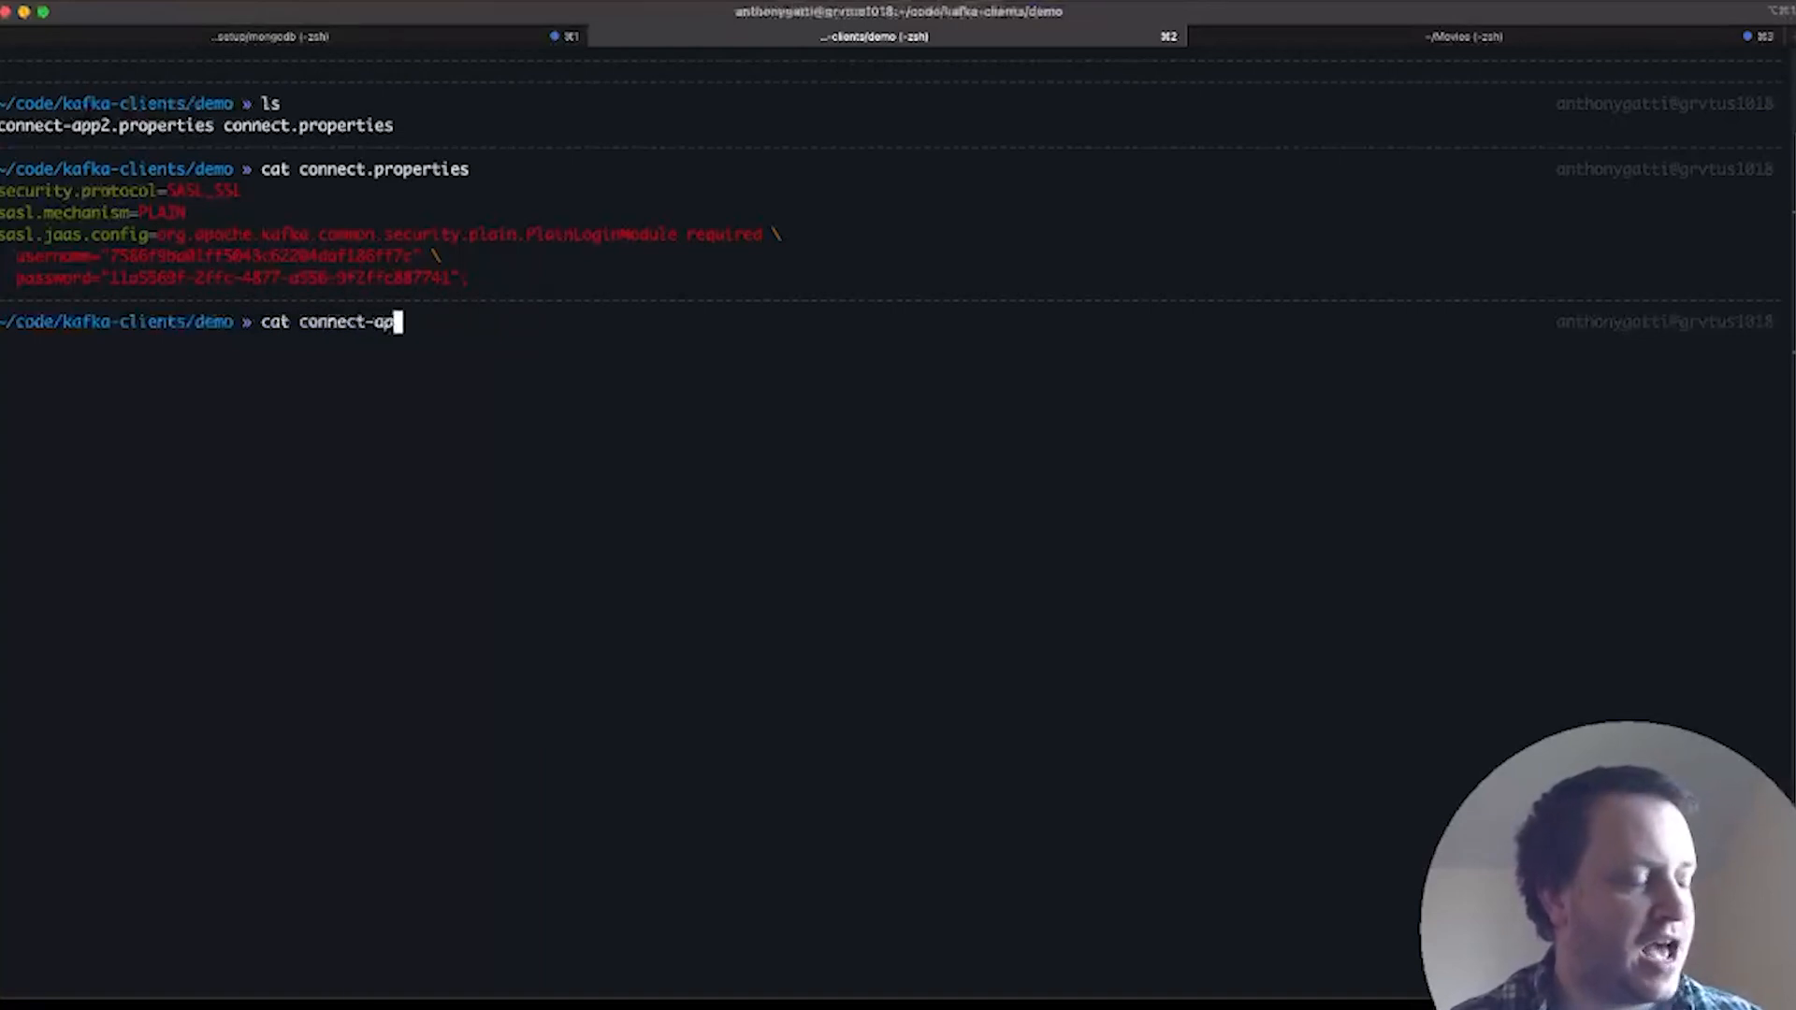
key("Tab")
key("Return")
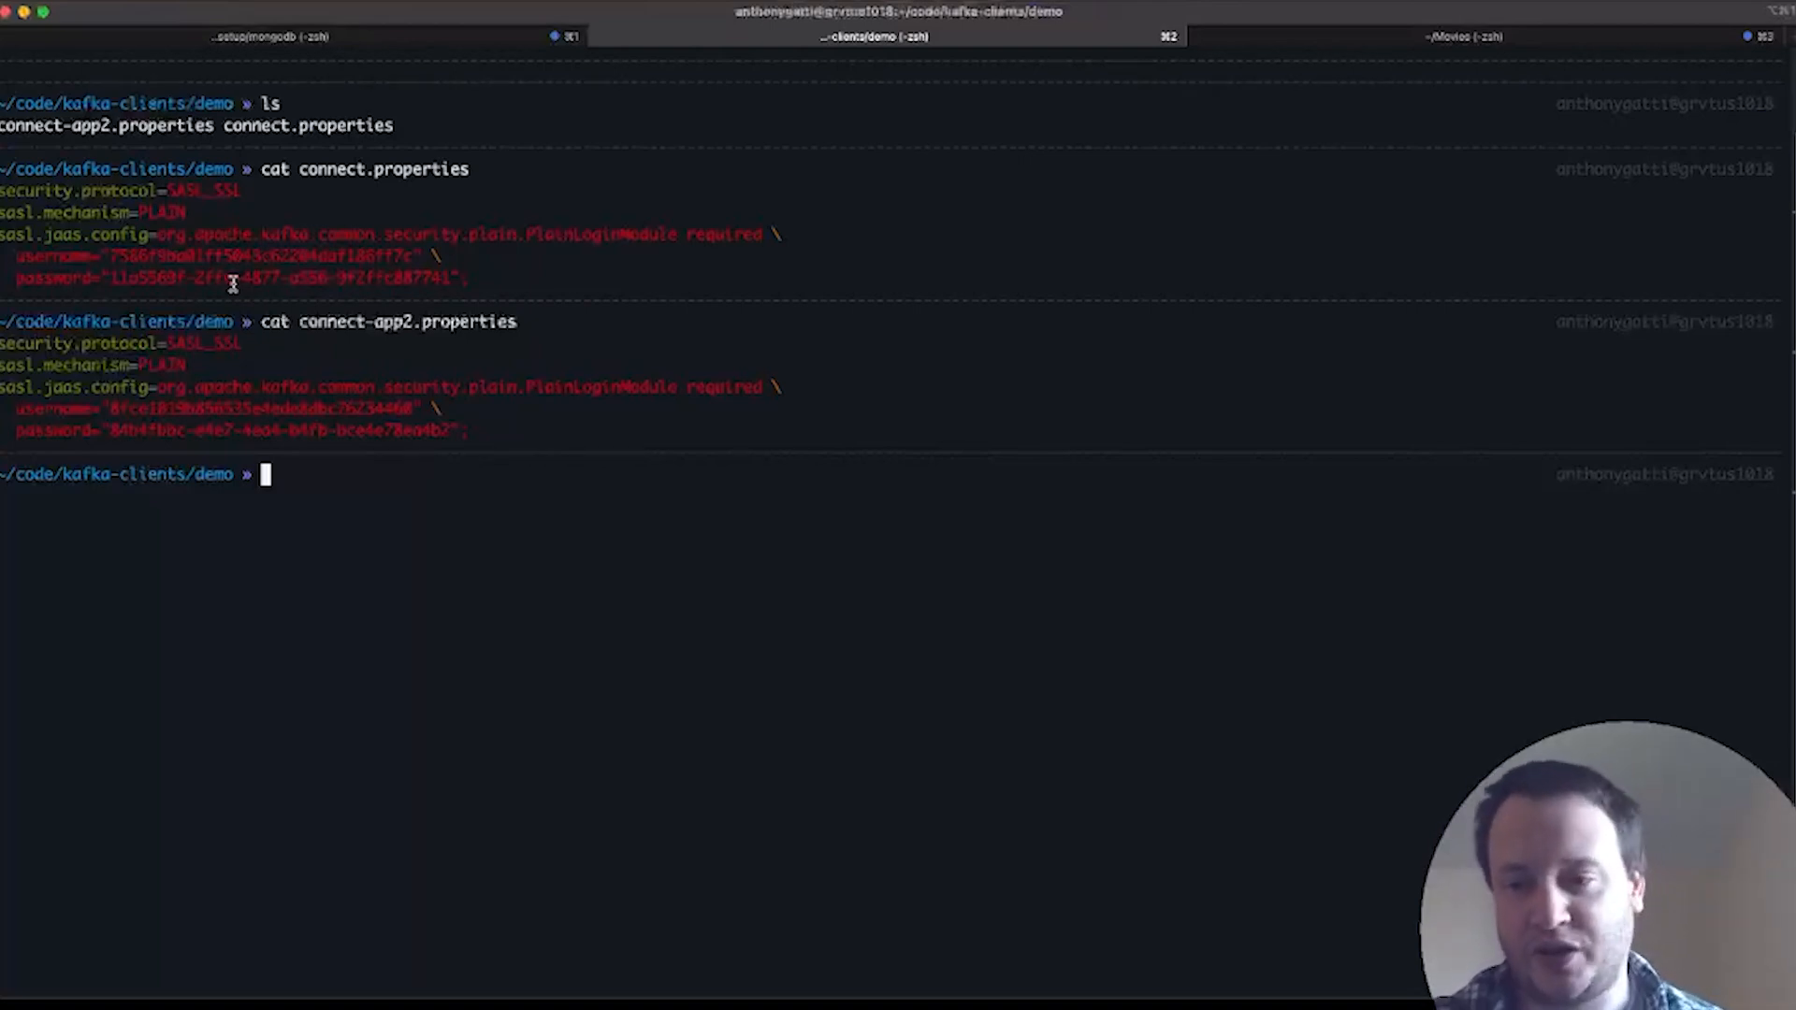
- Run $KAFKA_HOME/bin/kafka-topics --list against core-demo.apim-master-gateway.team-apim-kafka.gravitee.dev:9092 with connect.properties as the command config, and examine the topic prefix
type("$KAFA")
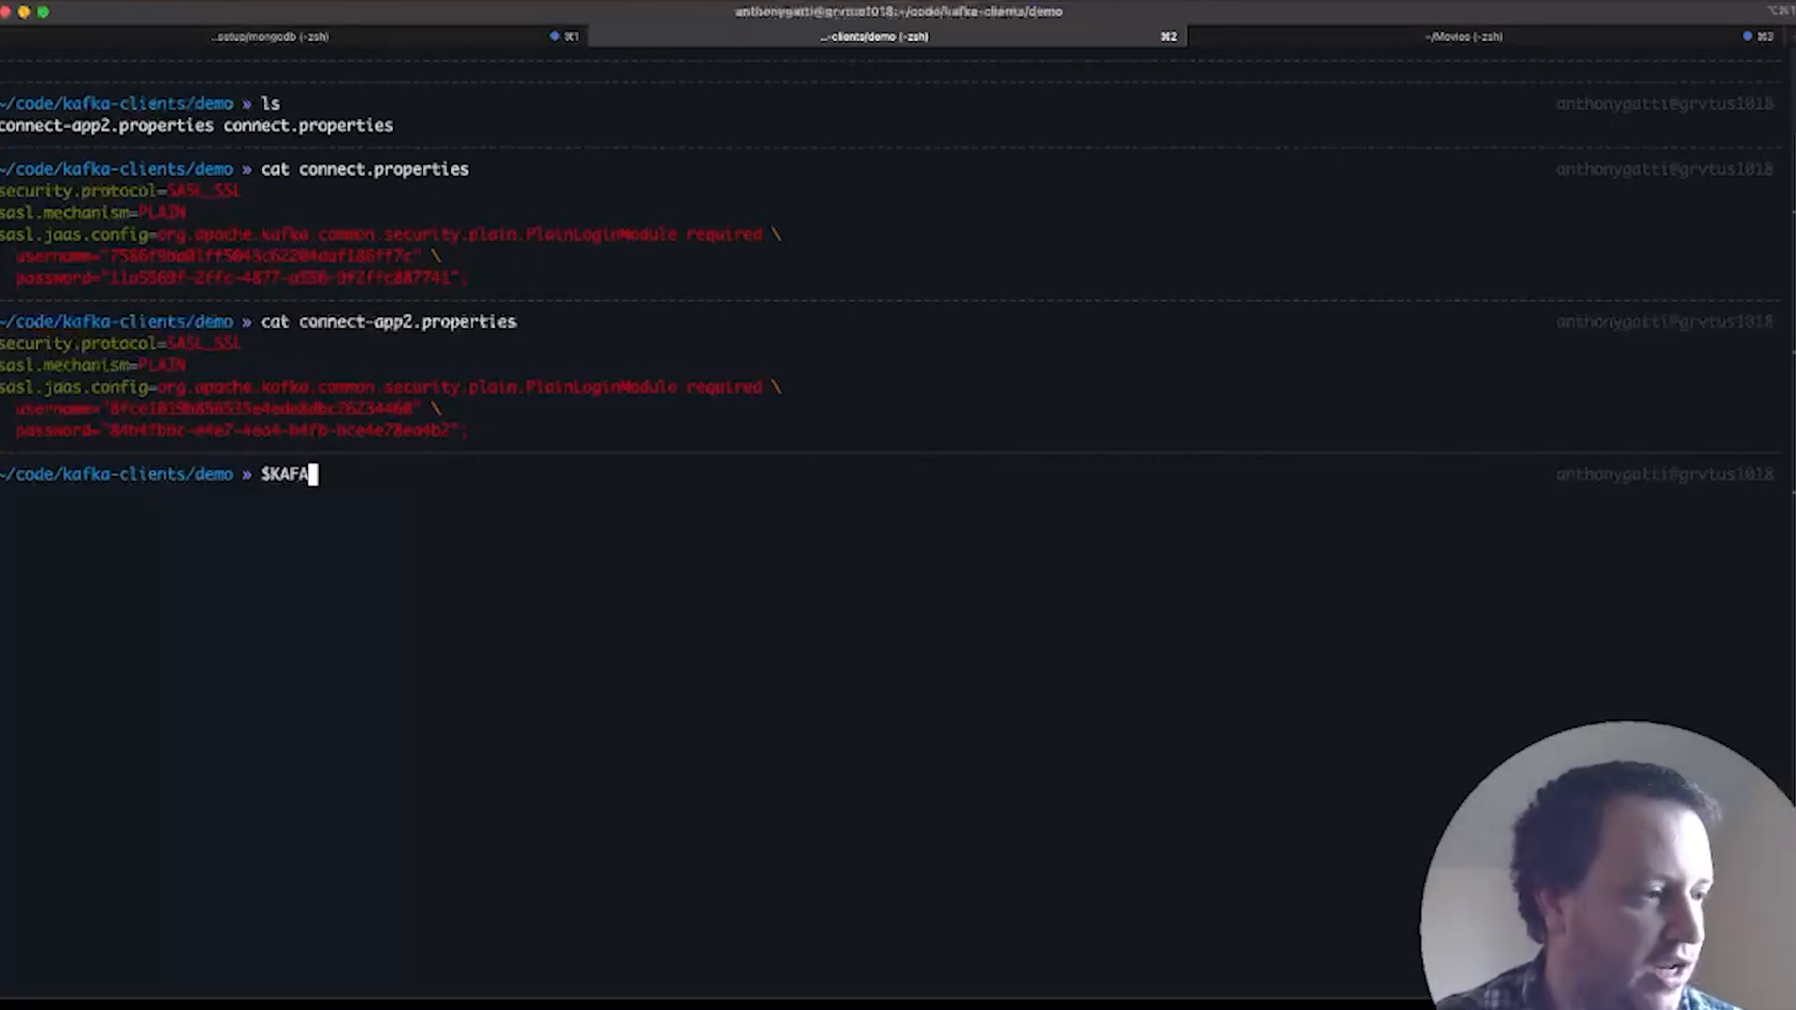
key("BackSpace")
type("KAFKA")
key("Up")
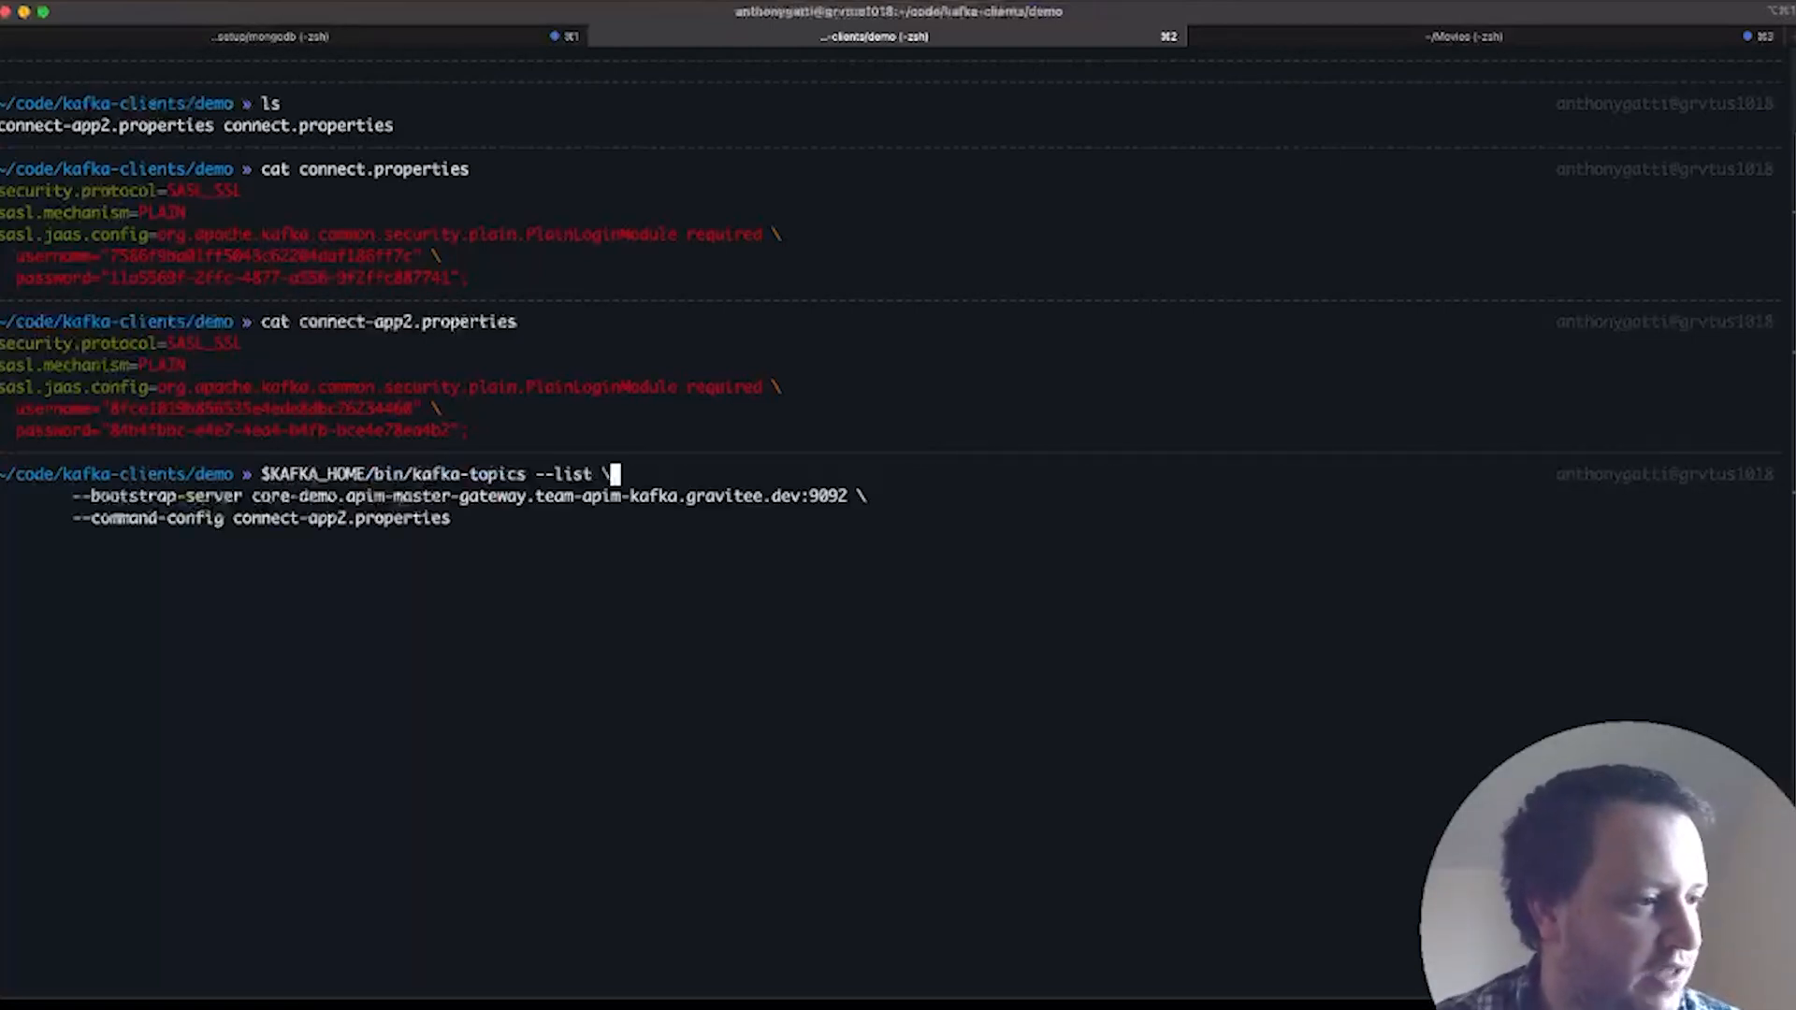
key("Down")
key("Up")
key("Left")
key("Left")
key("Down")
key("Down")
key("Left")
key("Left")
key("Left")
key("Delete")
key("Delete")
key("Delete")
key("Delete")
key("Delete")
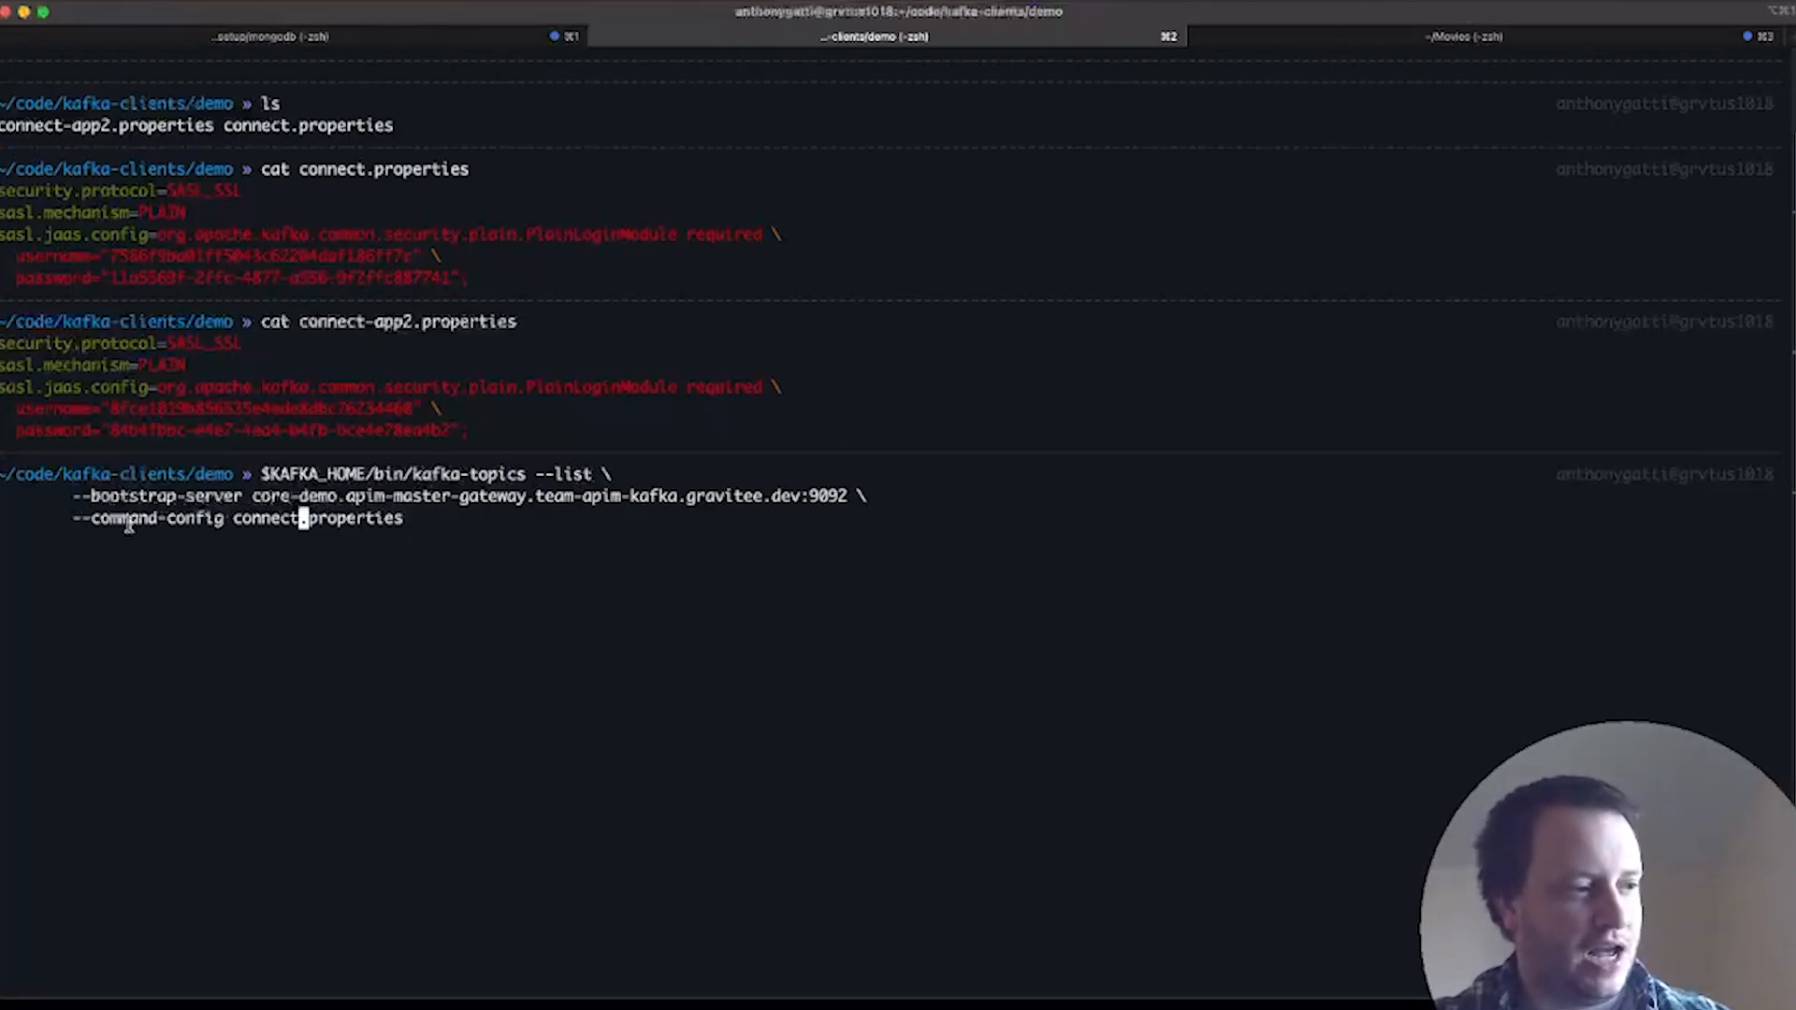
key("Return")
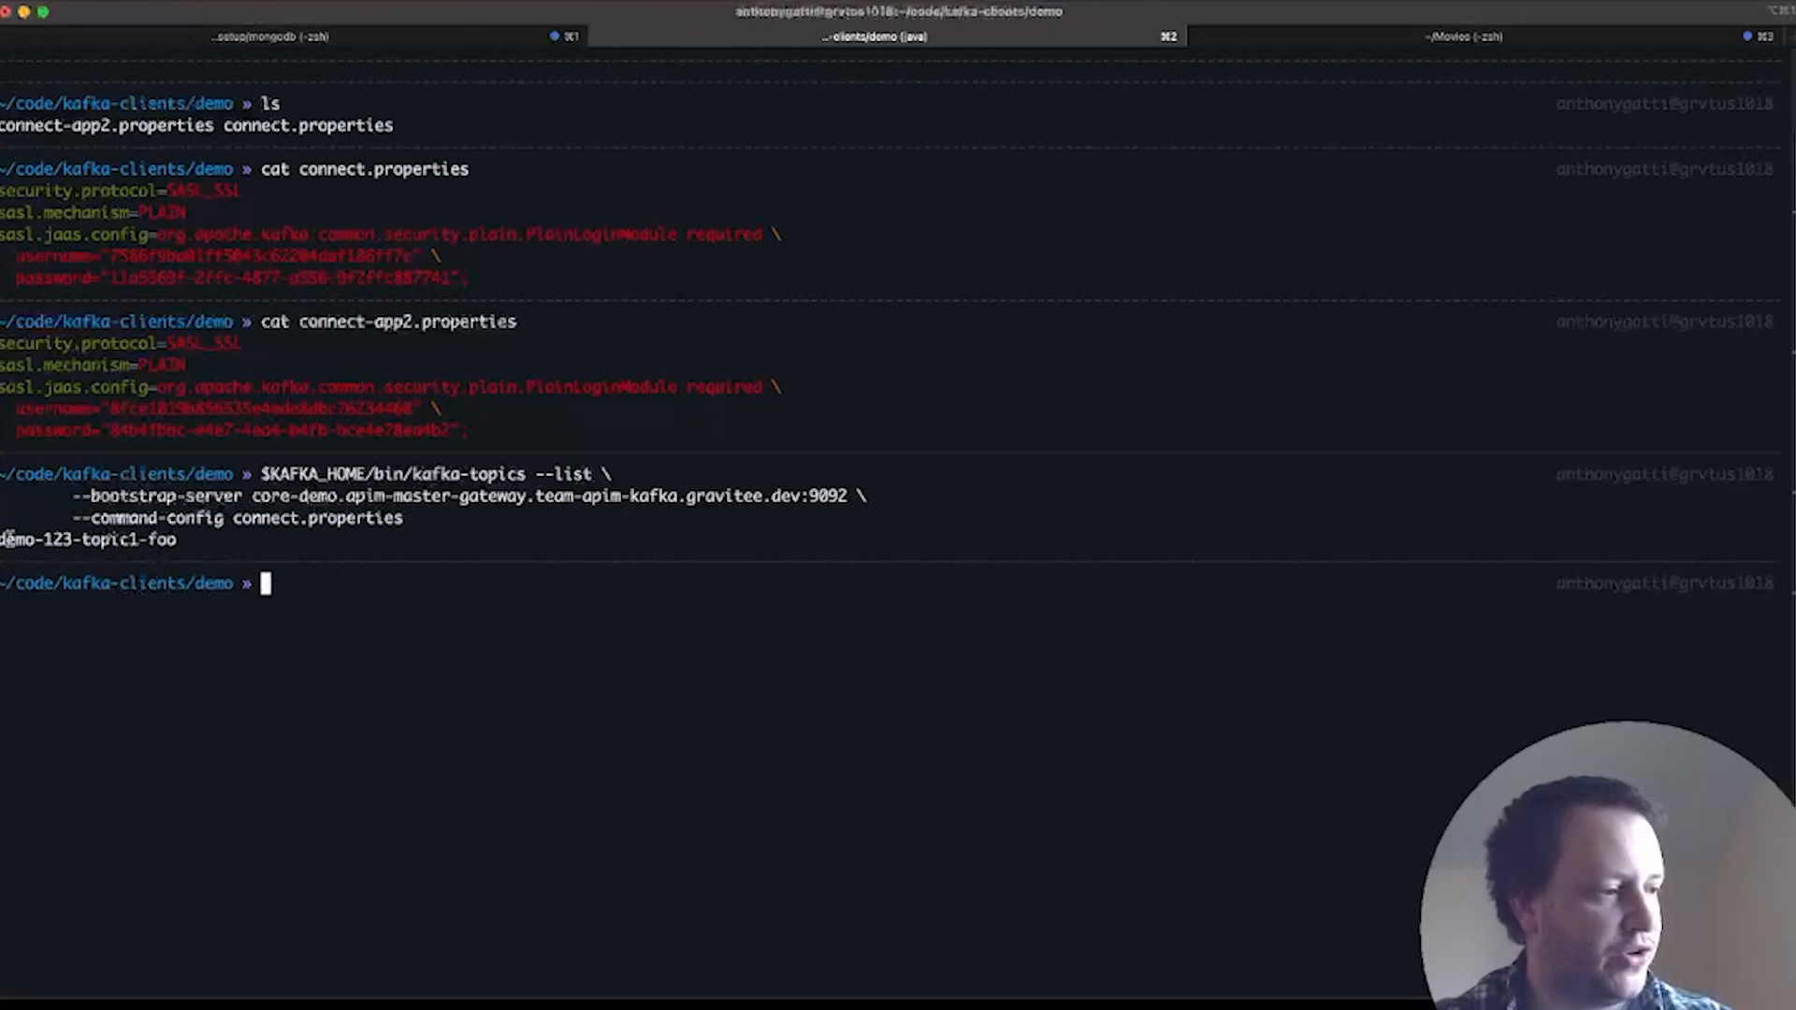
left_click_drag(73, 540, 43, 540)
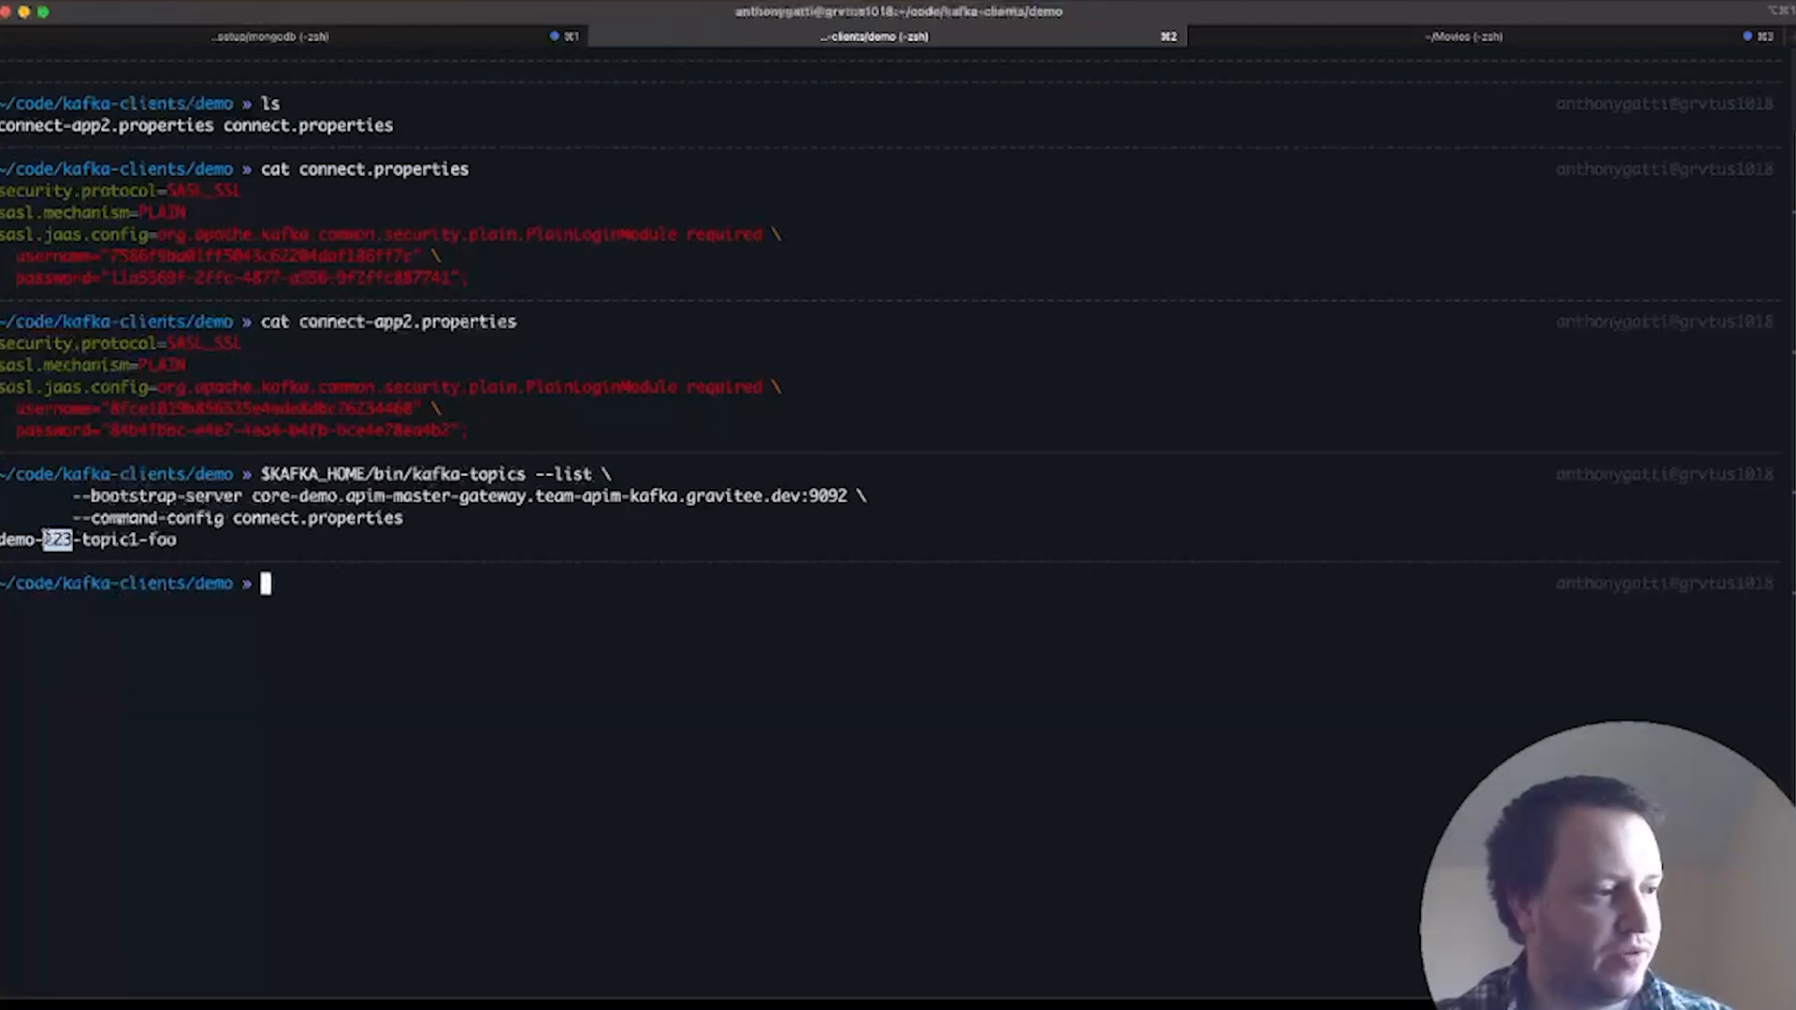
left_click(400, 640)
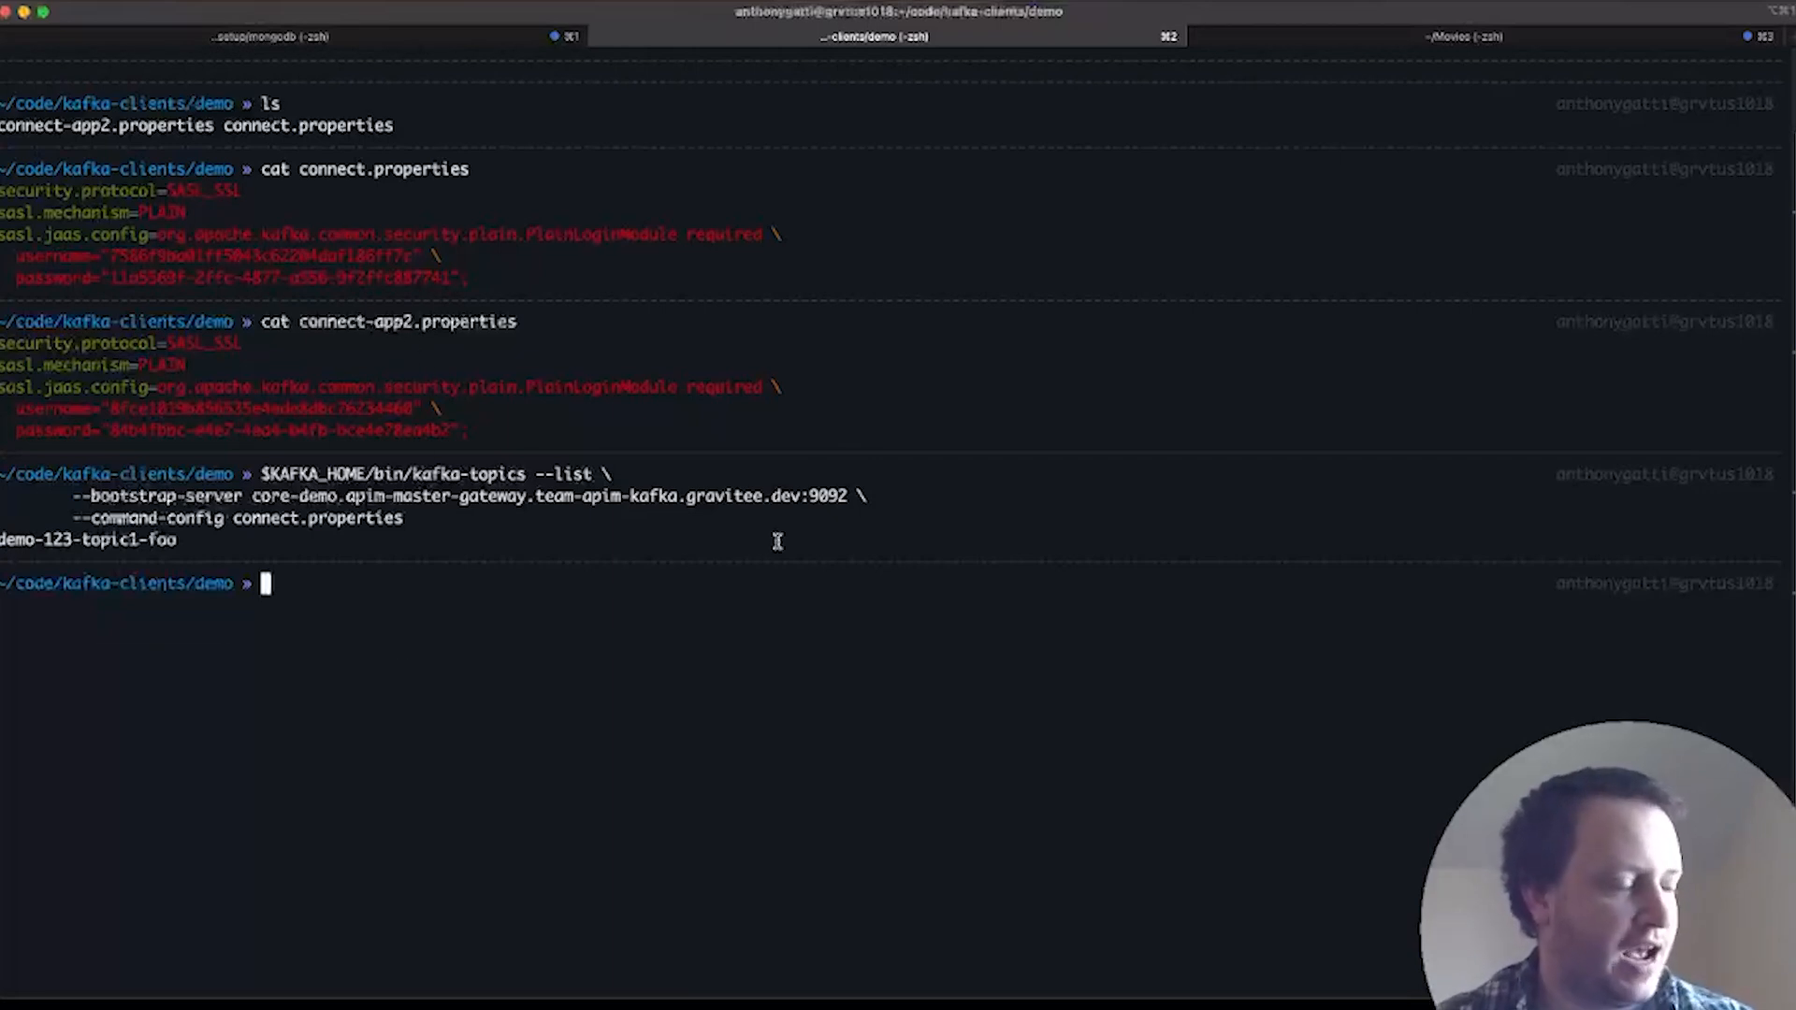
- Rerun the kafka-topics list command on the same bootstrap server with connect-app2.properties as the command config
key("Up")
key("Down")
key("Up")
left_click(330, 626, "alt")
key("Left")
key("Left")
key("Left")
type("-app2")
key("Right")
key("Right")
key("Right")
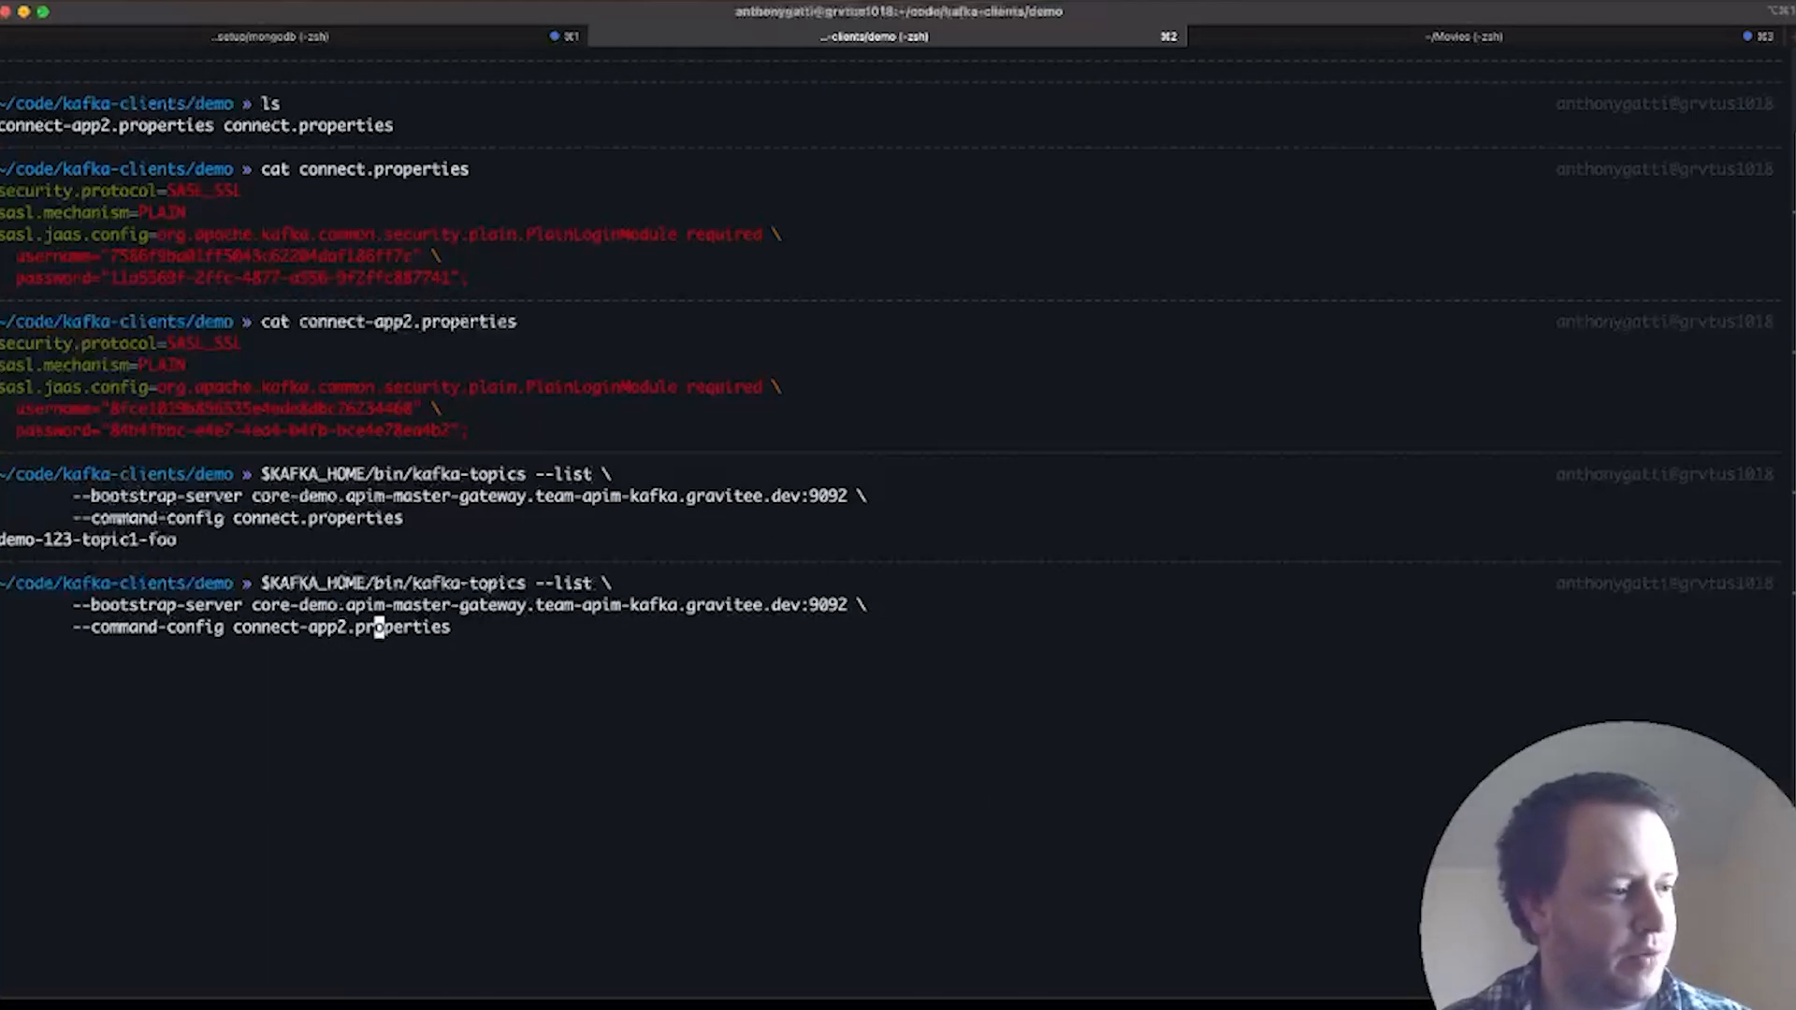
key("Return")
mouse_move(901, 999)
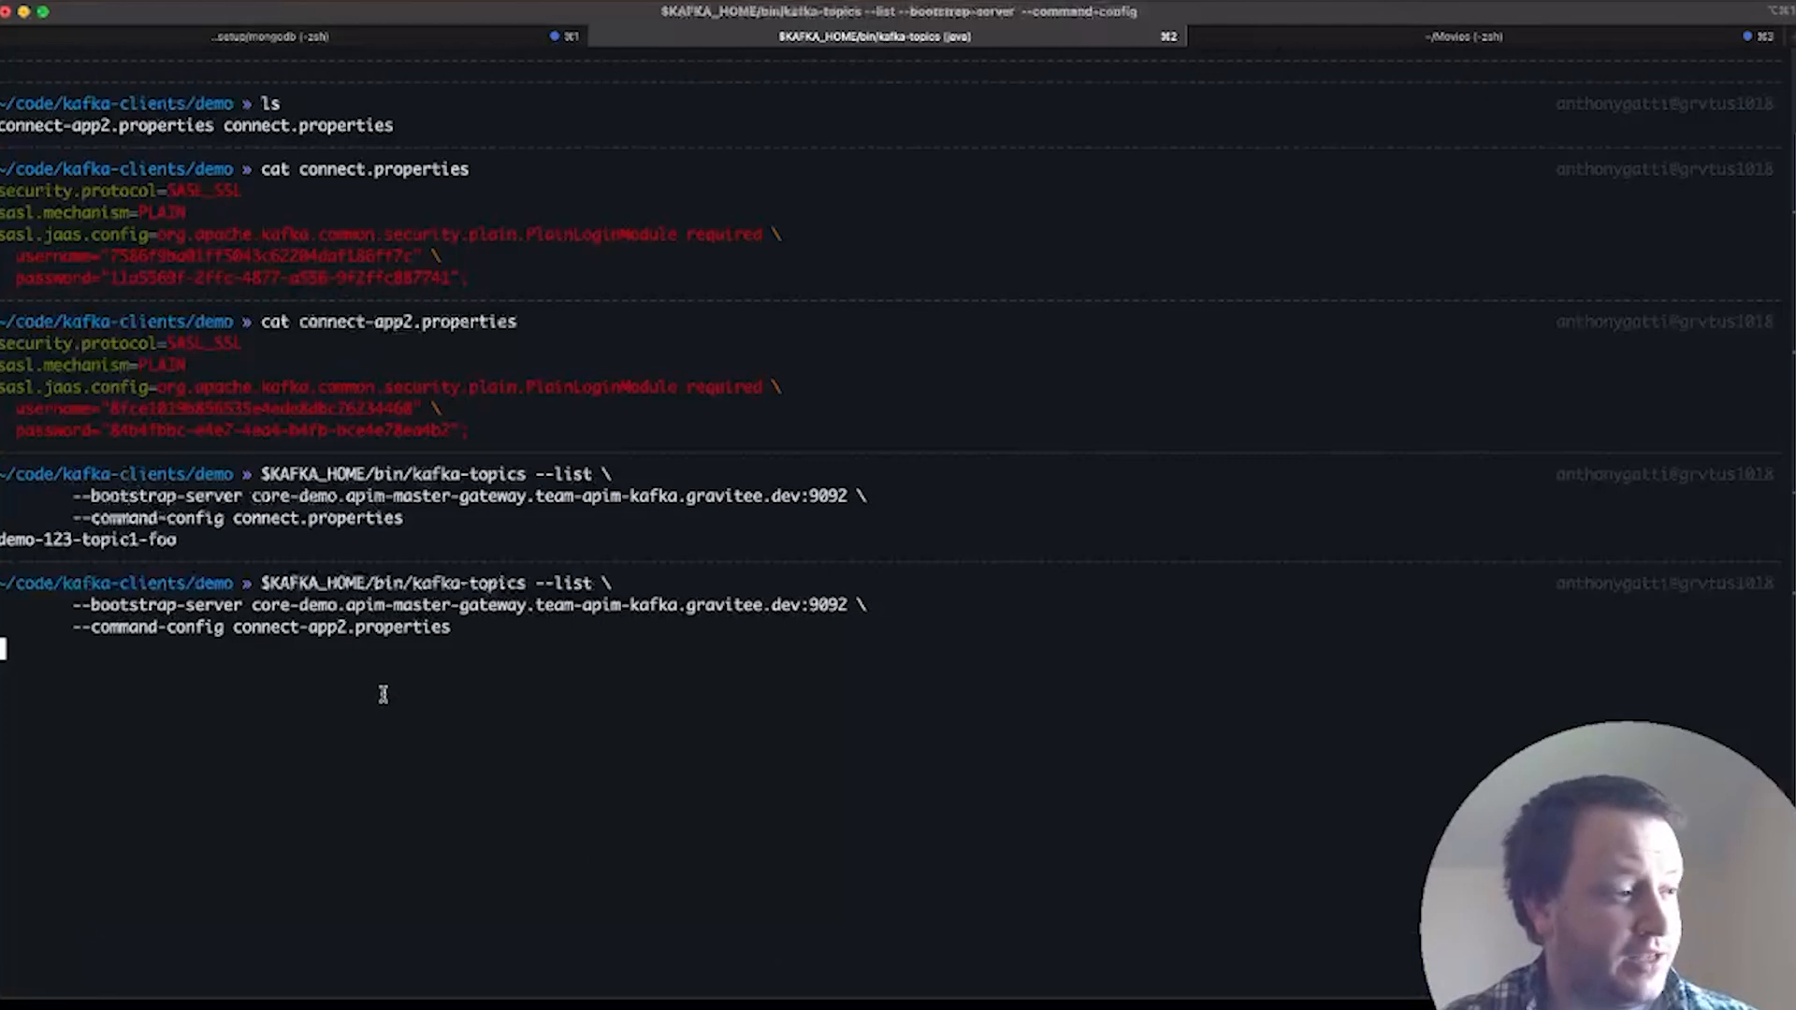